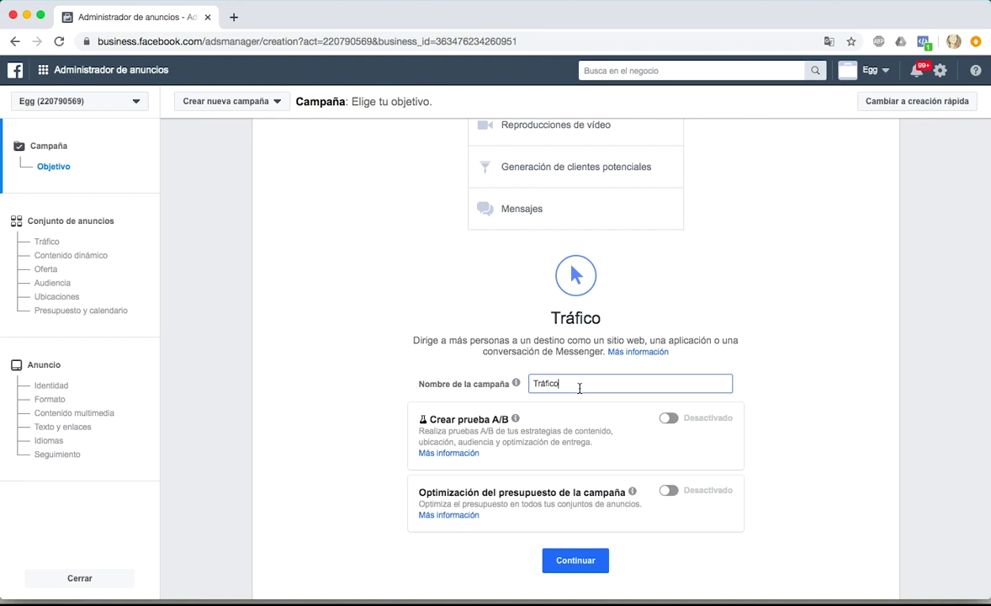
Name the traffic campaign "Tráfico web prueba video" and continue to the ad set settings.
type("web pru")
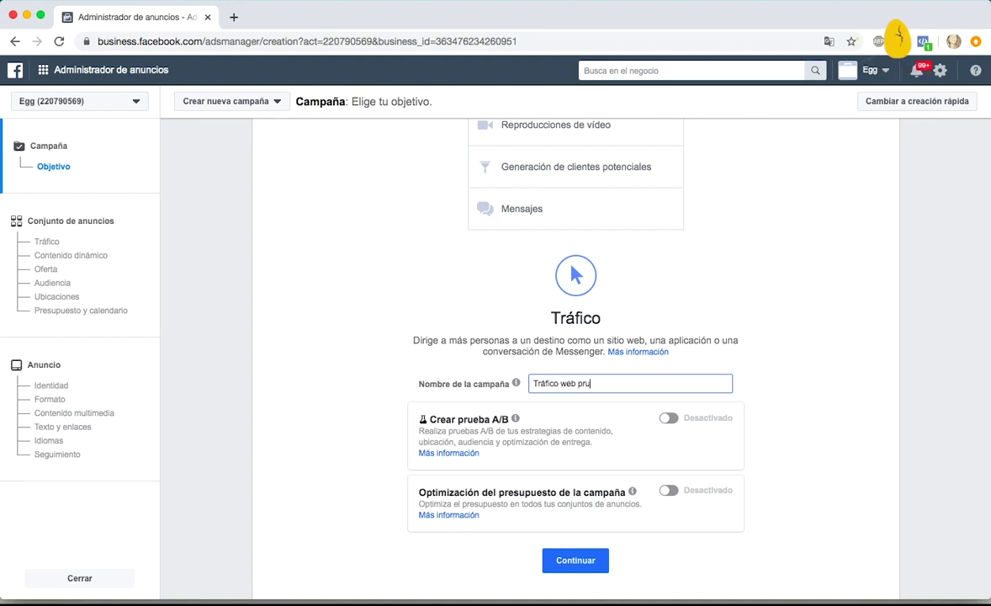
type("eba video")
scroll(572, 509, "down", 2)
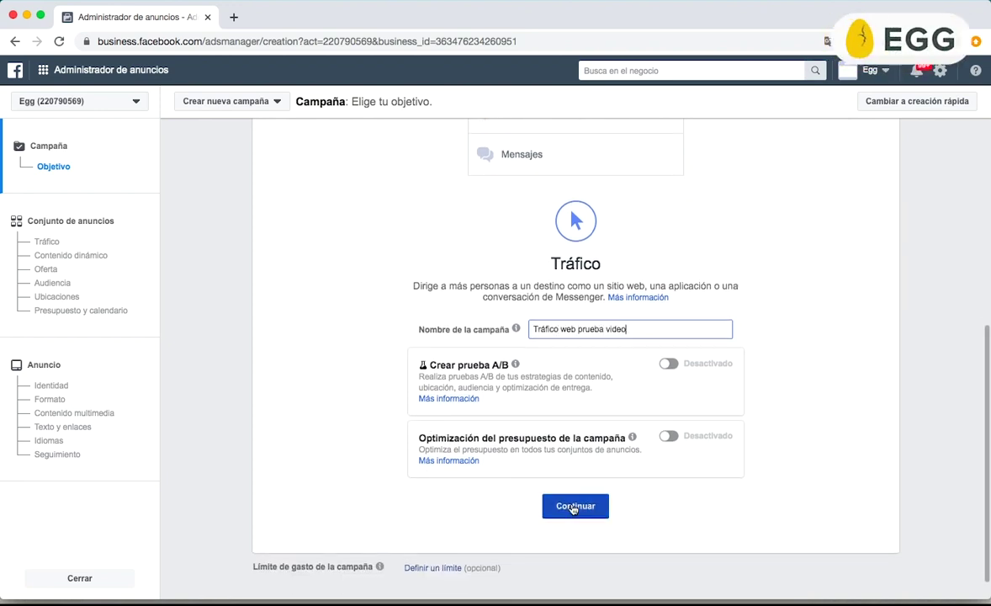
left_click(574, 507)
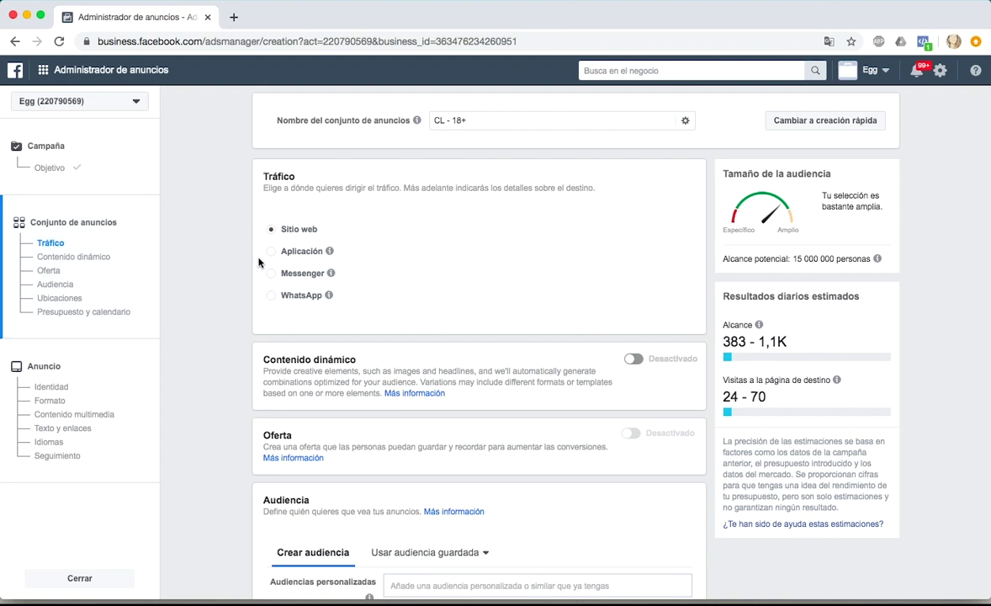
Look through the ad set's settings, from traffic destination and audience to placements, budget and schedule.
scroll(263, 264, "down", 2)
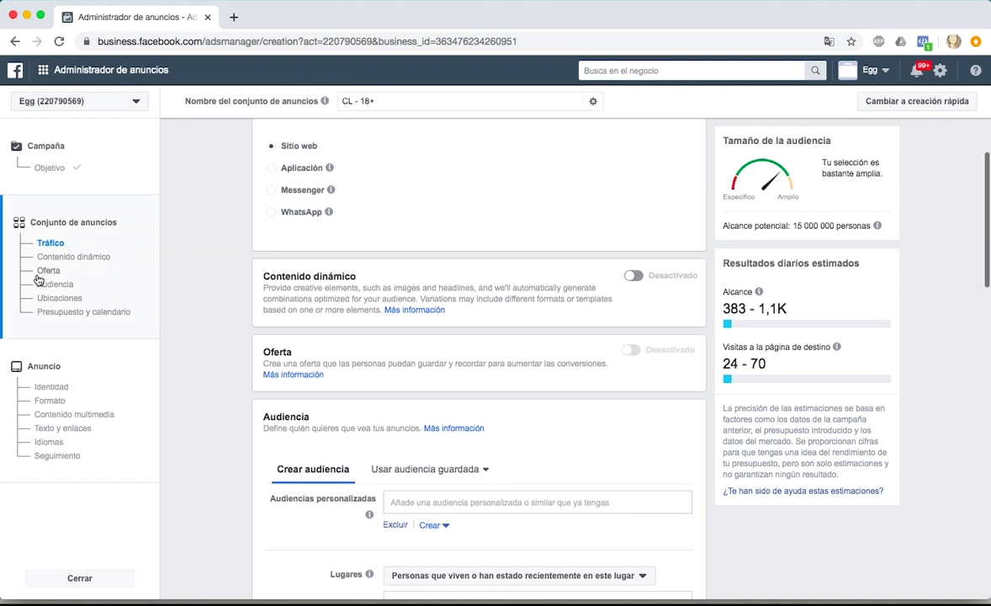
scroll(238, 311, "down", 1)
scroll(237, 311, "down", 4)
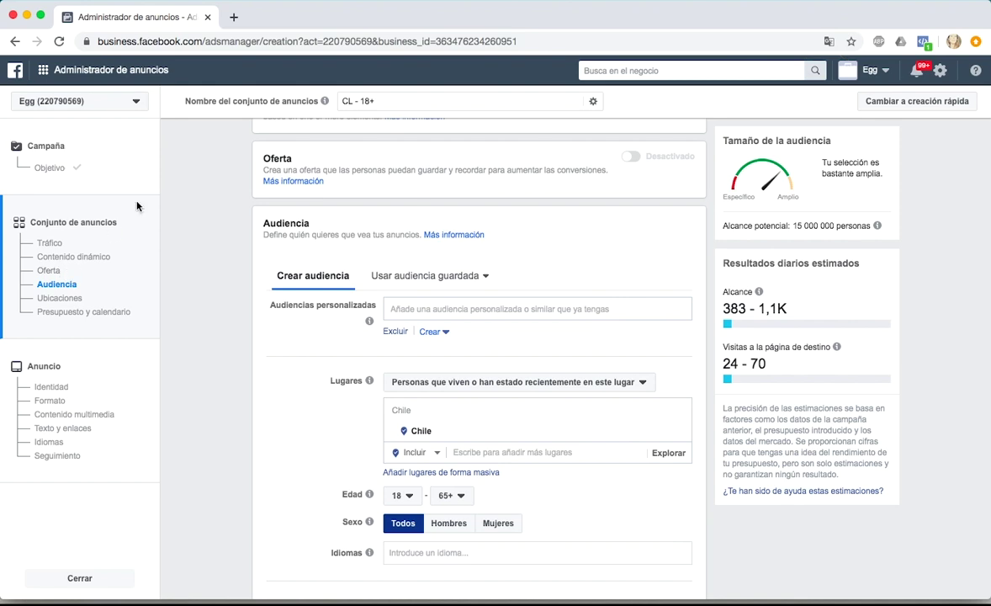
scroll(246, 383, "down", 2)
scroll(245, 383, "down", 10)
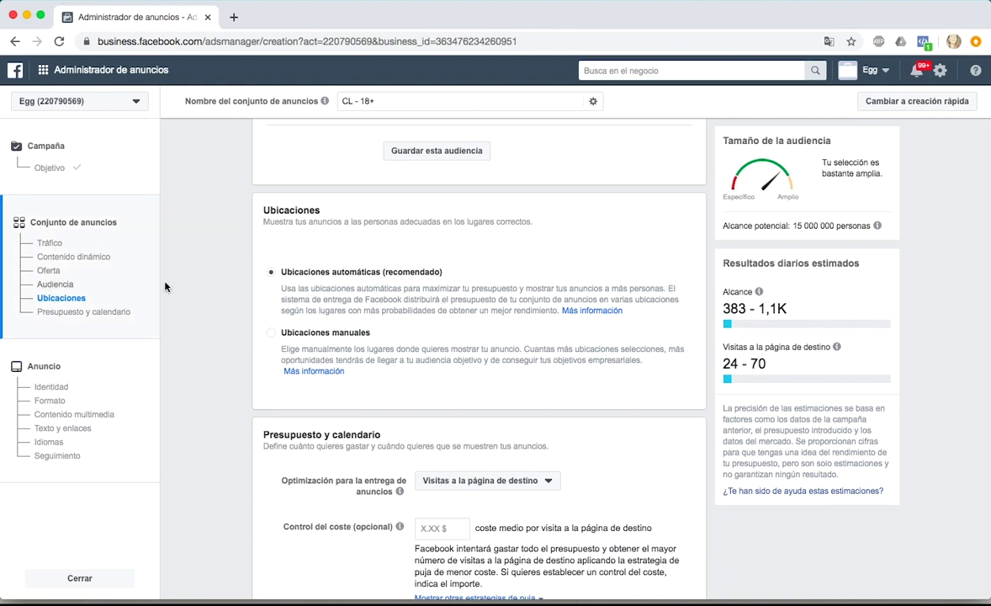
scroll(261, 351, "down", 5)
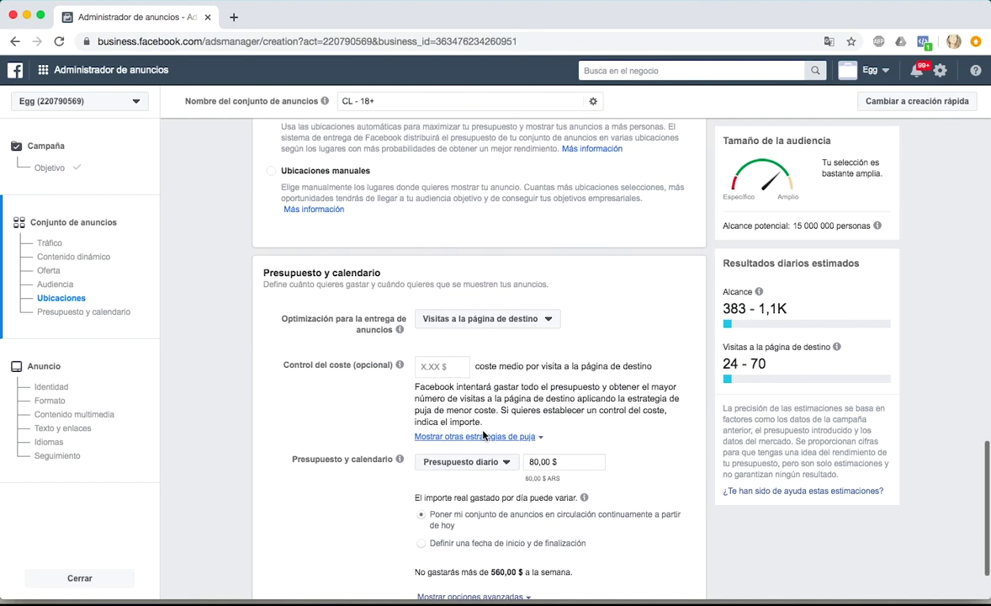
scroll(484, 434, "down", 1)
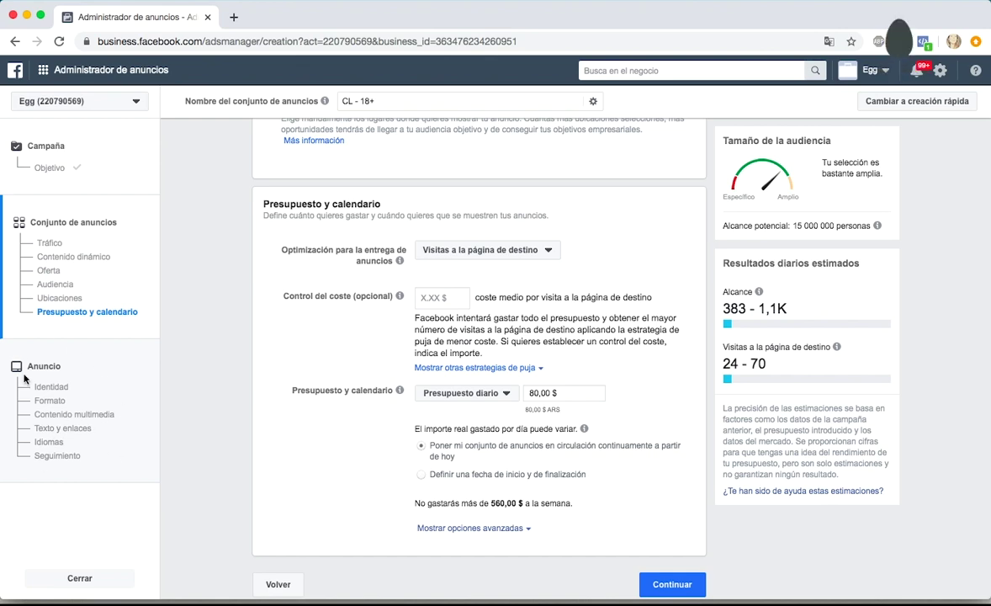
scroll(484, 151, "up", 15)
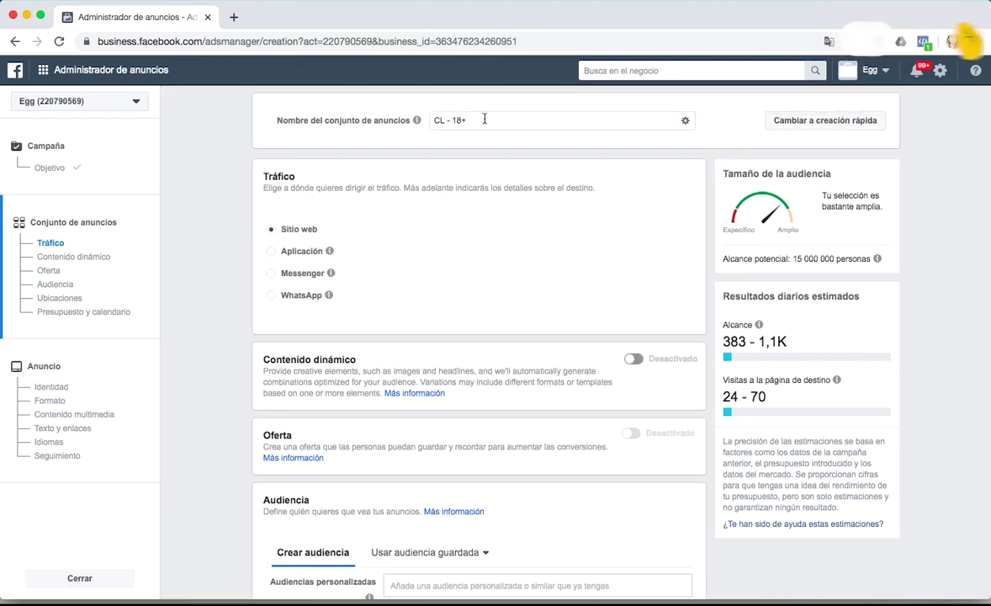
Rename the ad set as "Público adolescente feed de facebook".
double_click(485, 119)
key("super+a")
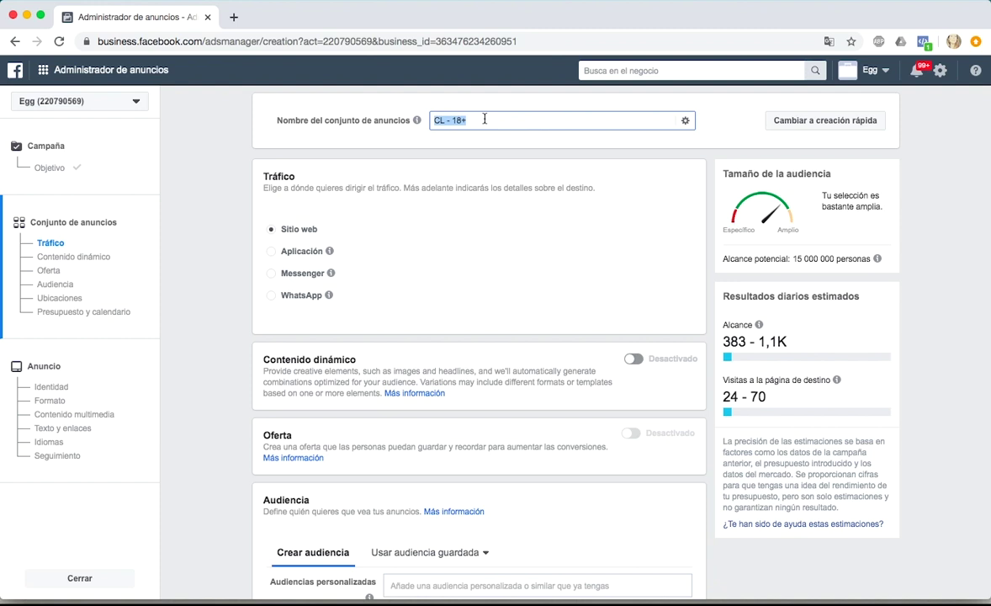
type("Público adolescente feed de f")
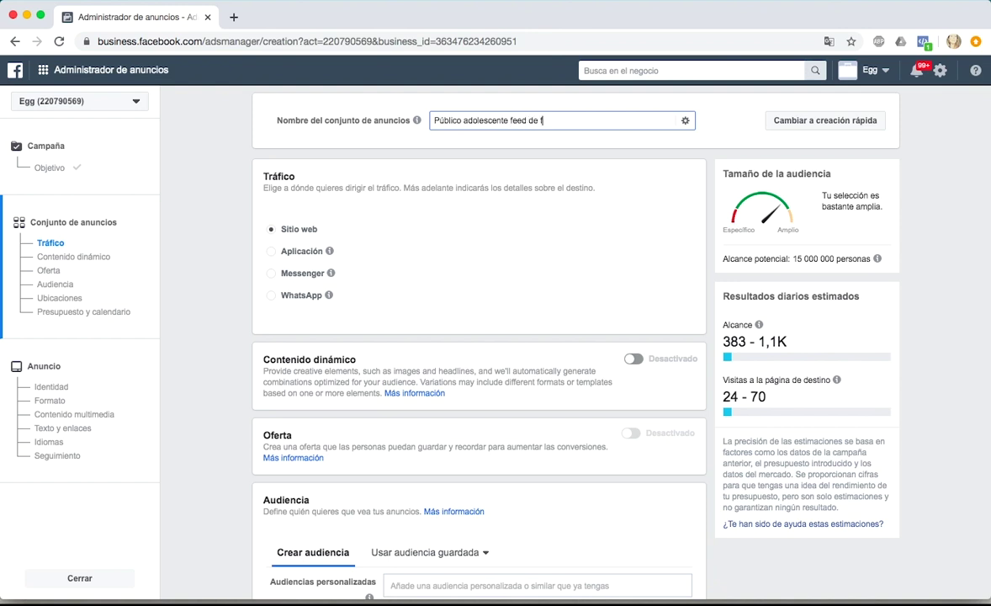
type("acenookbook")
left_click(506, 151)
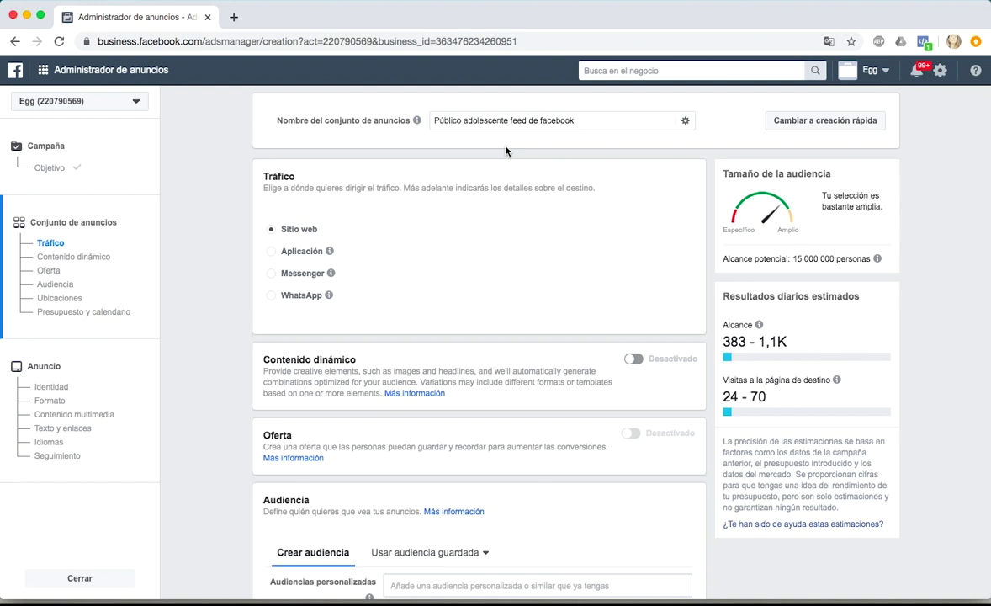
double_click(268, 175)
triple_click(253, 179)
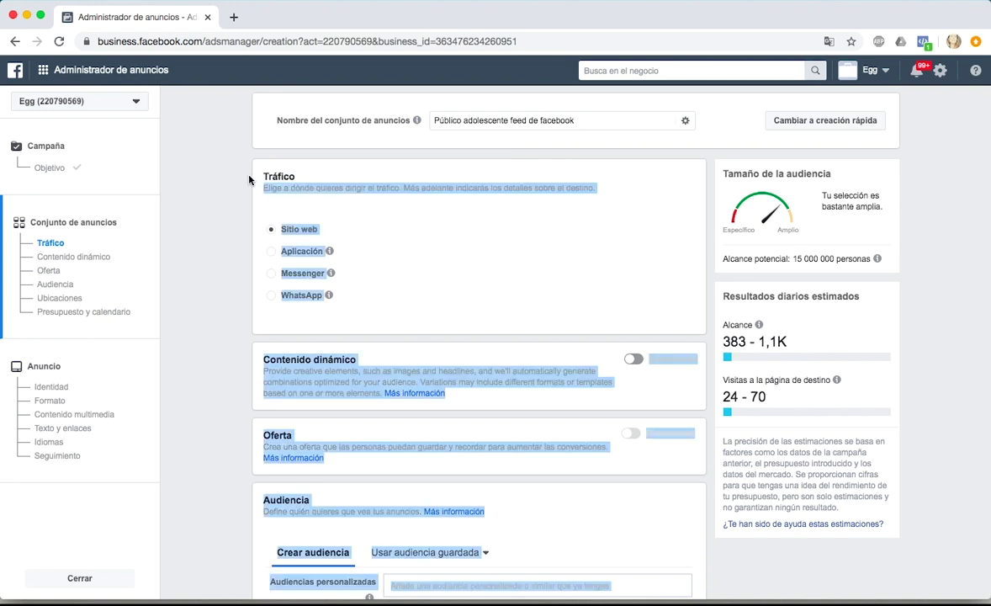
left_click(255, 178)
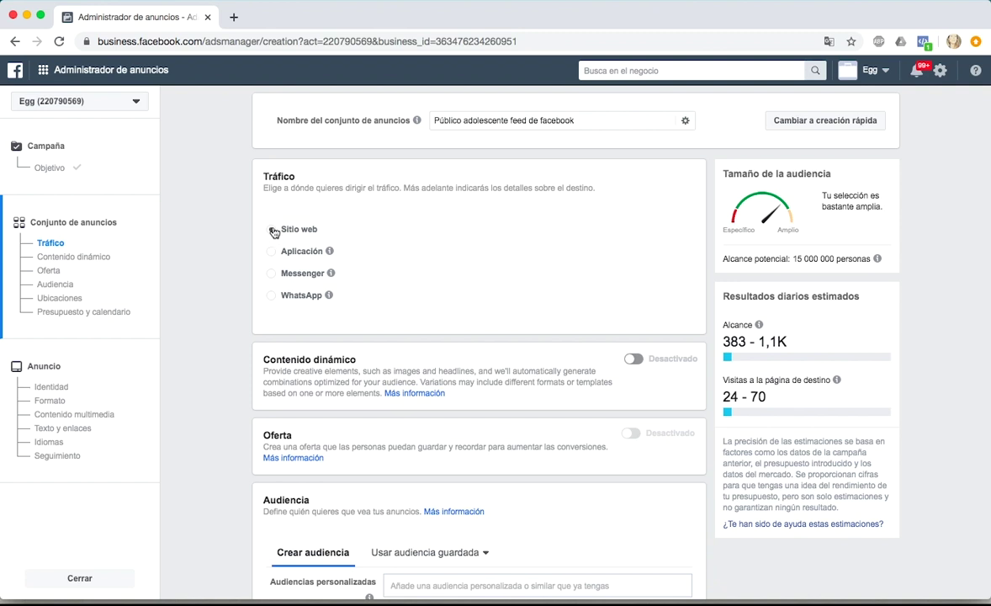
Choose "Personas que viven o han estado recientemente en este lugar" as the audience's location criterion.
scroll(250, 397, "down", 5)
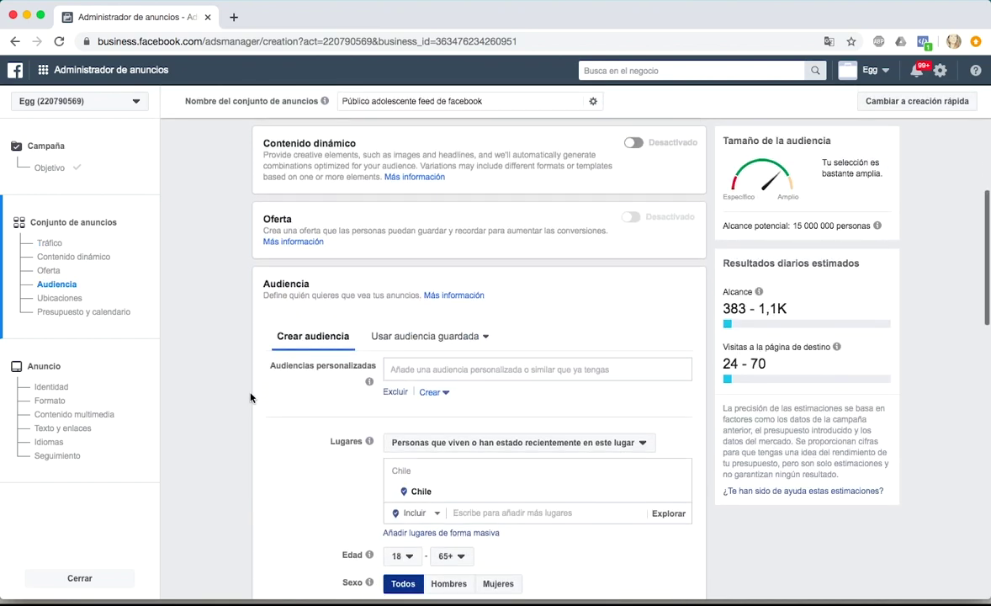
scroll(250, 397, "down", 1)
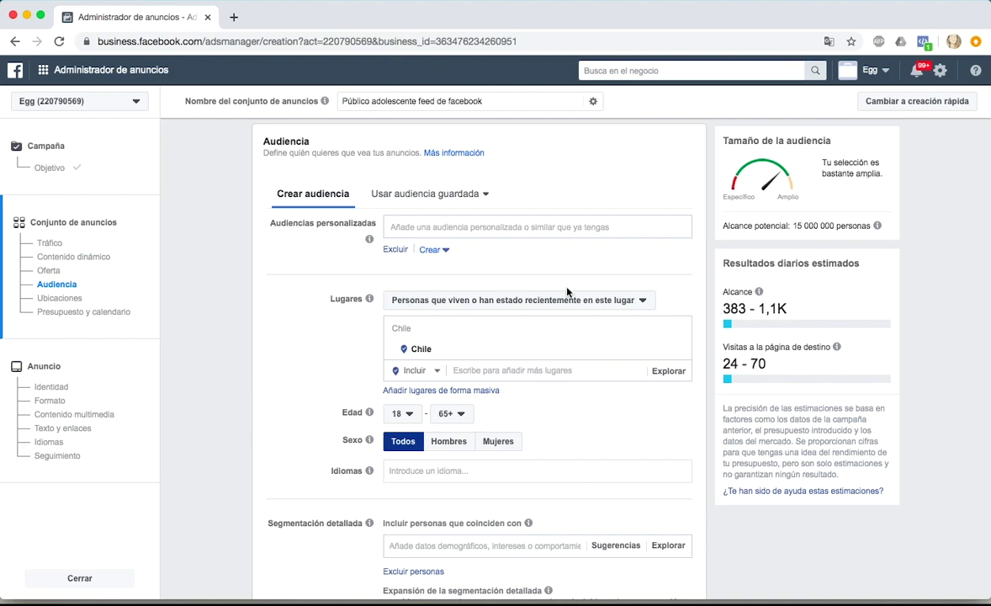
left_click(634, 308)
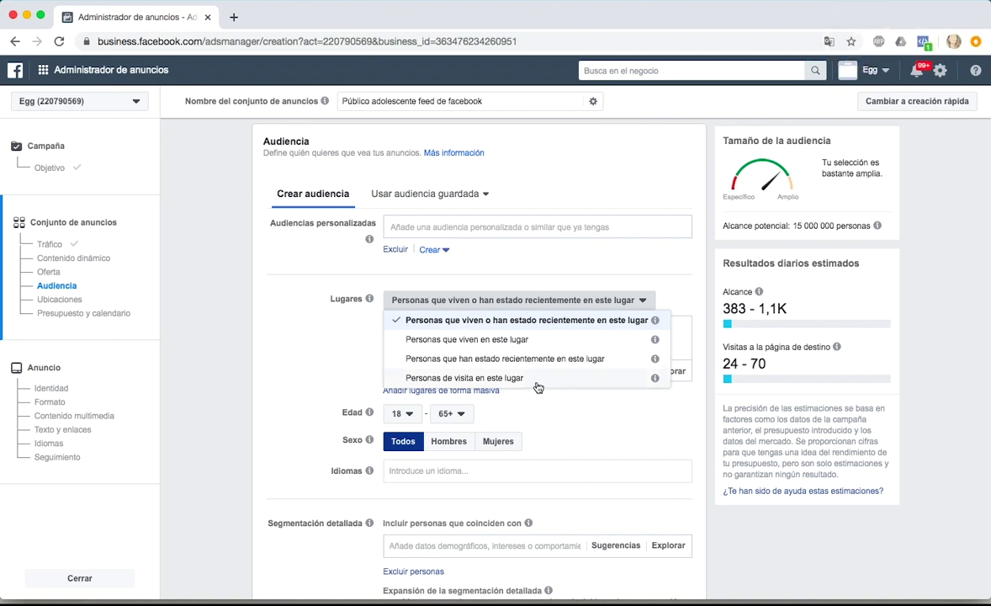
left_click(527, 322)
Replace Chile with Ciudad de Mendoza, Mendoza, Argentina in the audience's locations.
left_click(681, 352)
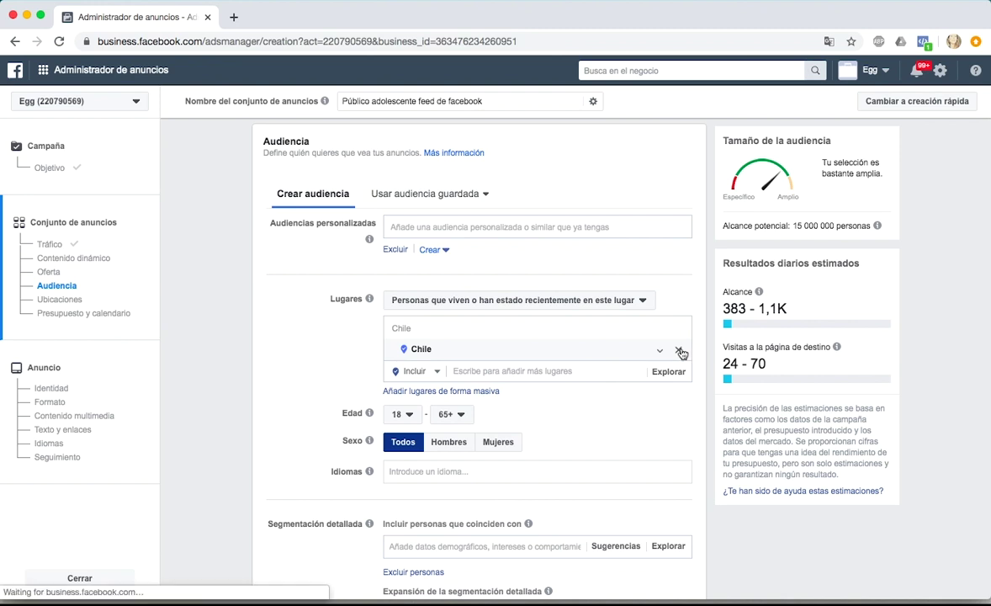
left_click(502, 375)
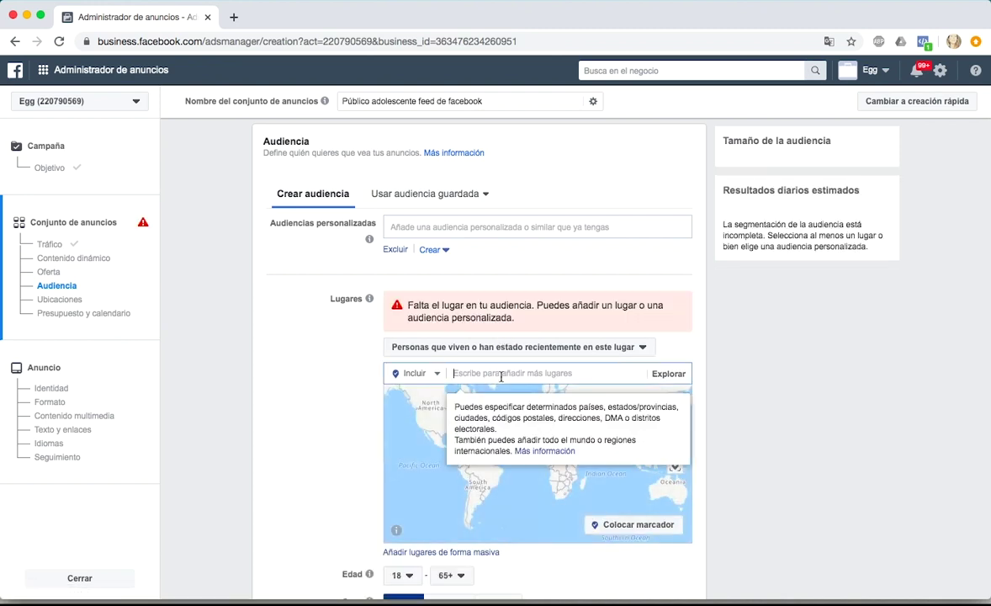
type("mendoza argent")
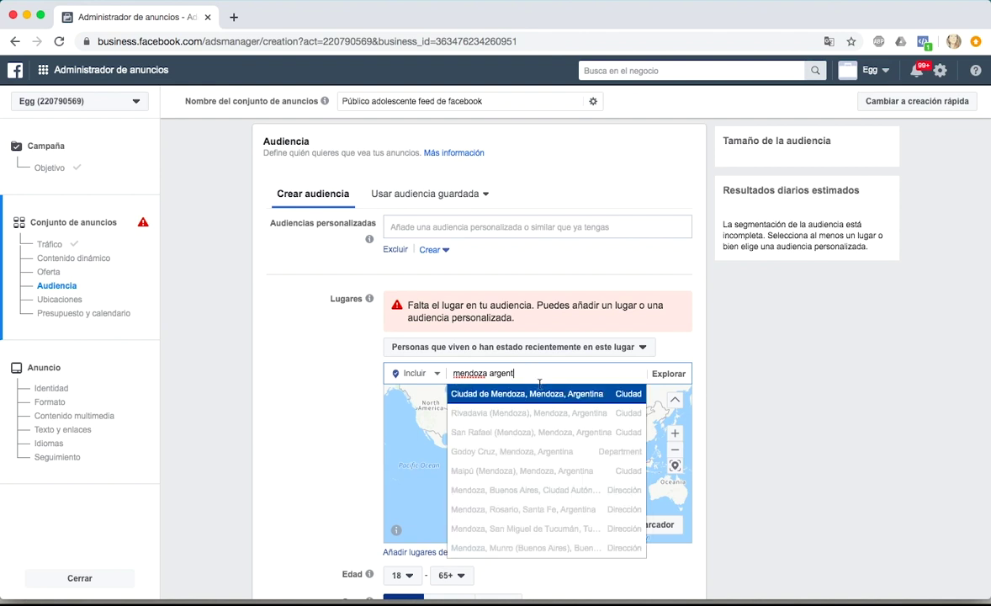
left_click(531, 395)
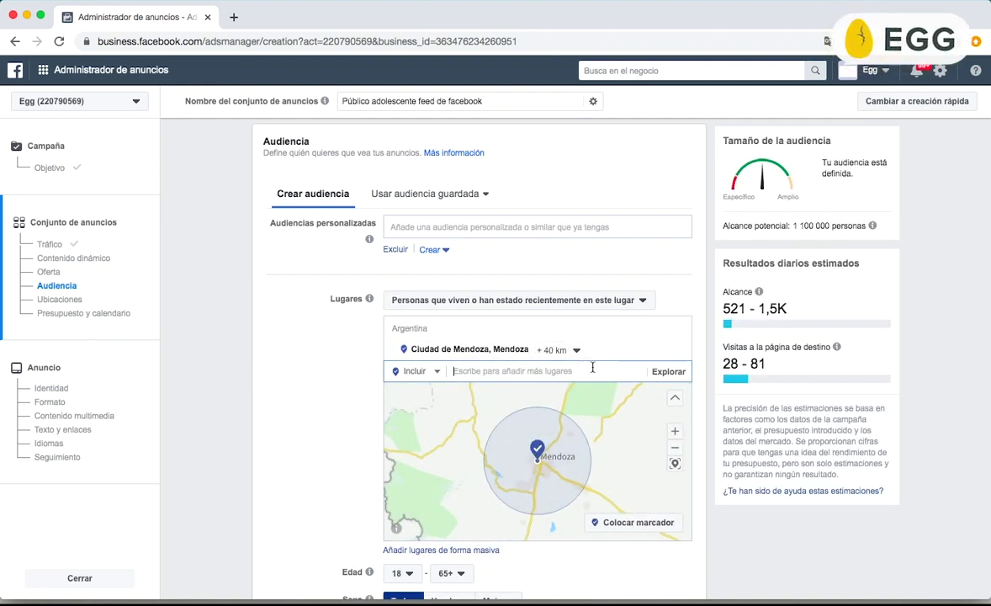
Add Región Metropolitana de Santiago to the audience's locations and check both target areas on the map.
type("región metropoli")
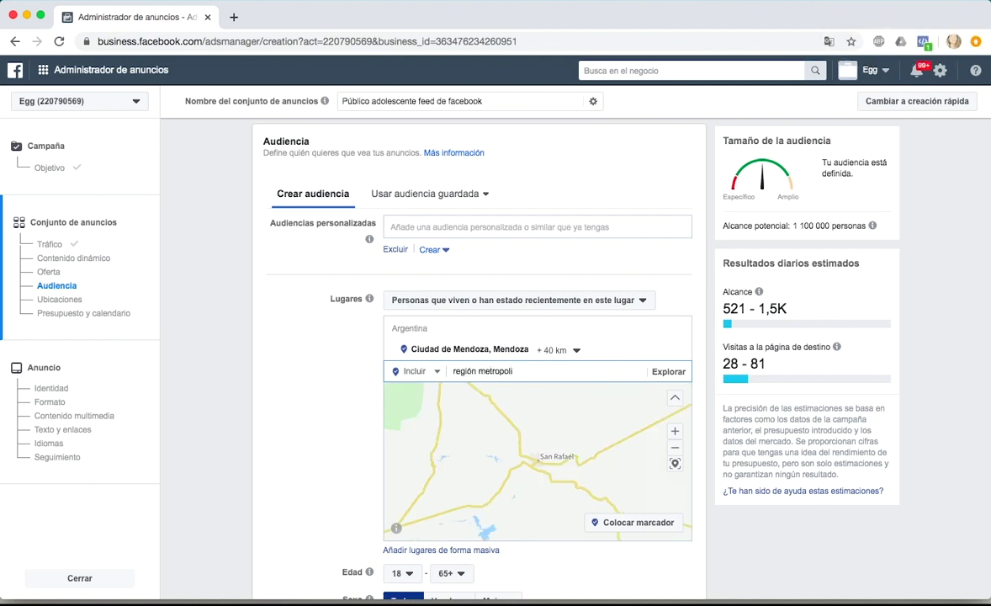
key("Return")
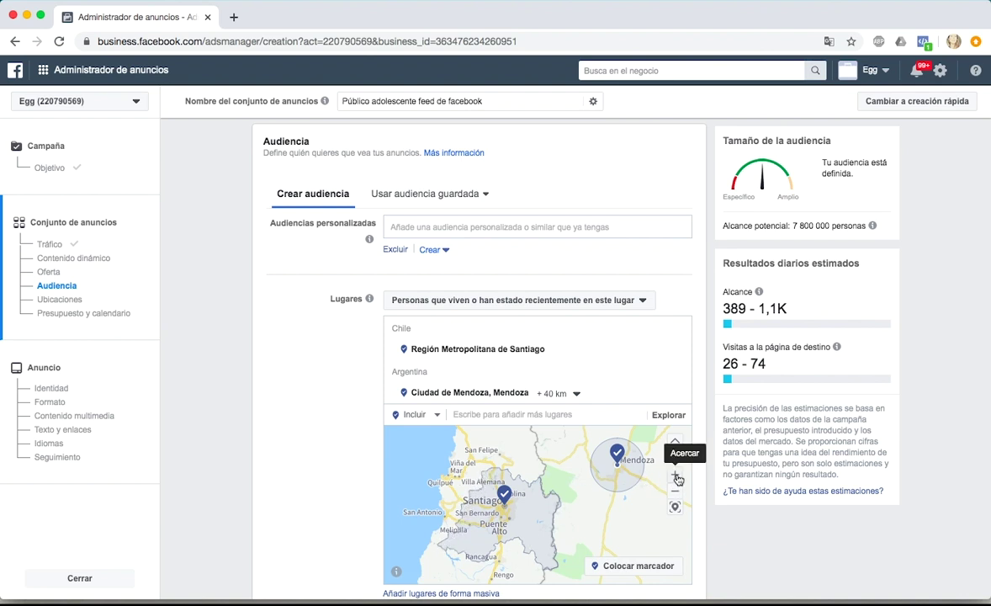
left_click_drag(608, 494, 588, 505)
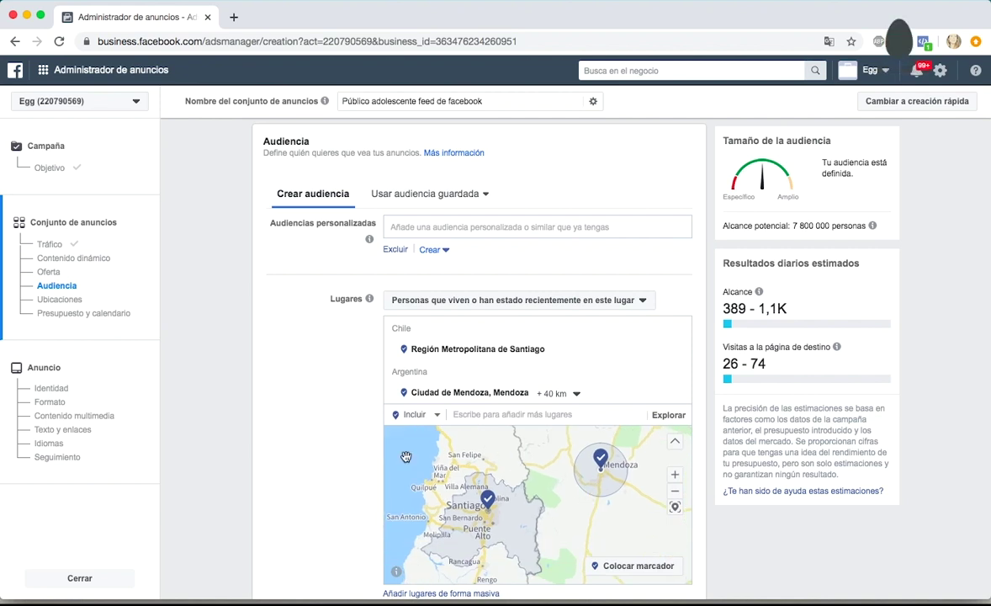
mouse_move(458, 369)
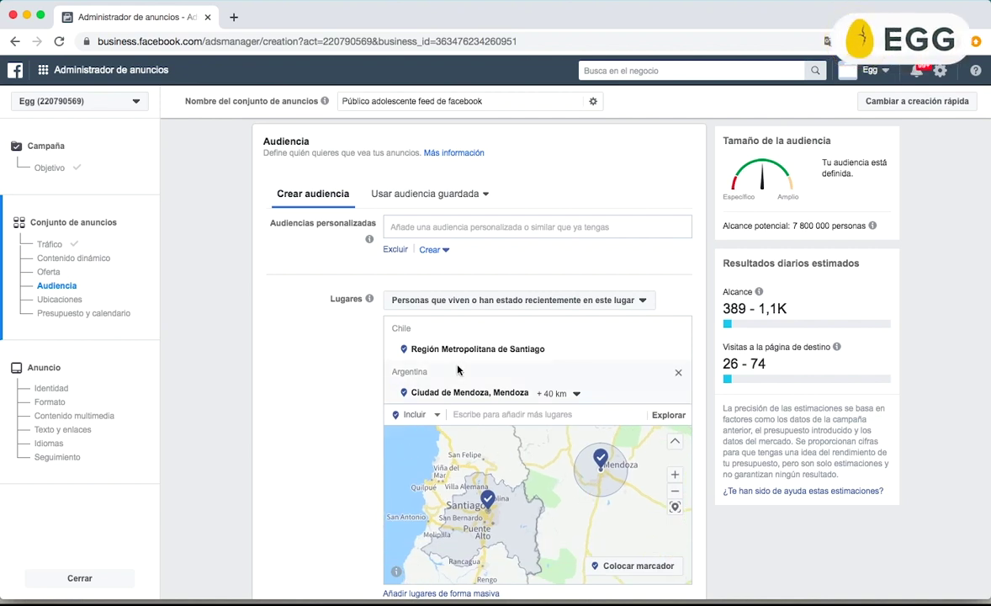
mouse_move(528, 349)
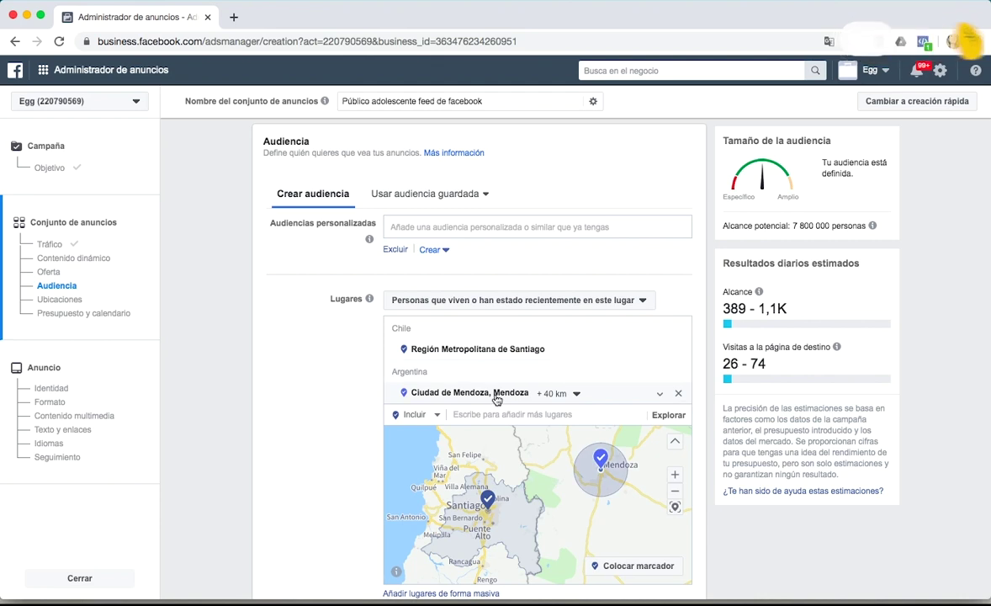
Set the audience's age range to 16 to 21.
scroll(251, 445, "down", 5)
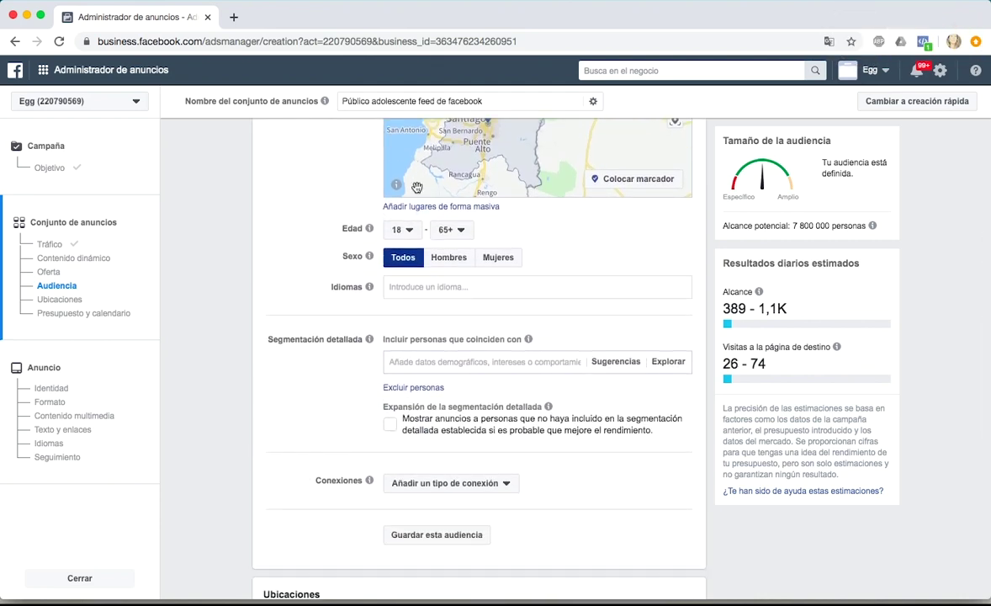
left_click(407, 235)
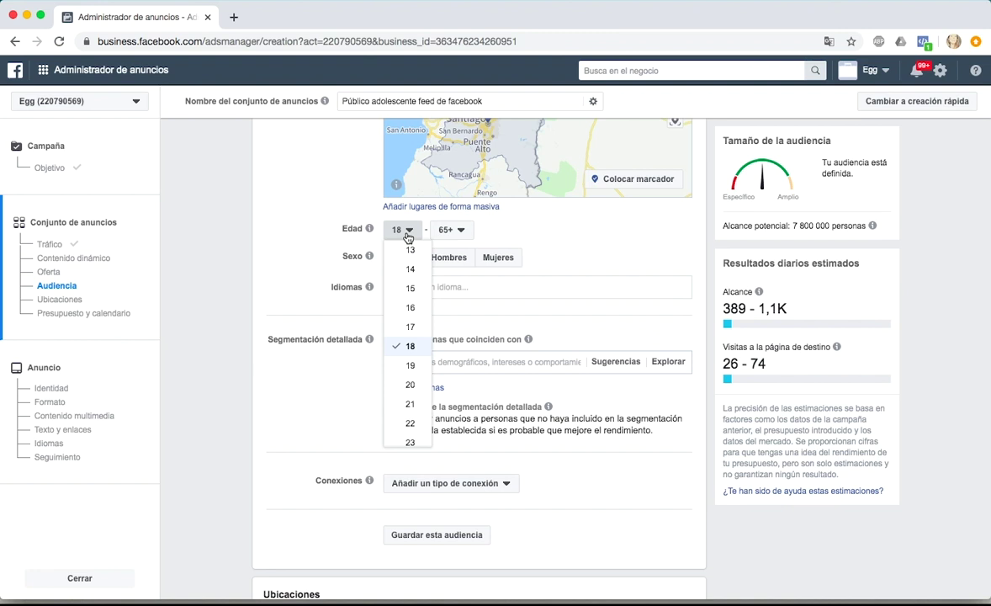
left_click(409, 308)
left_click(450, 231)
scroll(457, 353, "up", 8)
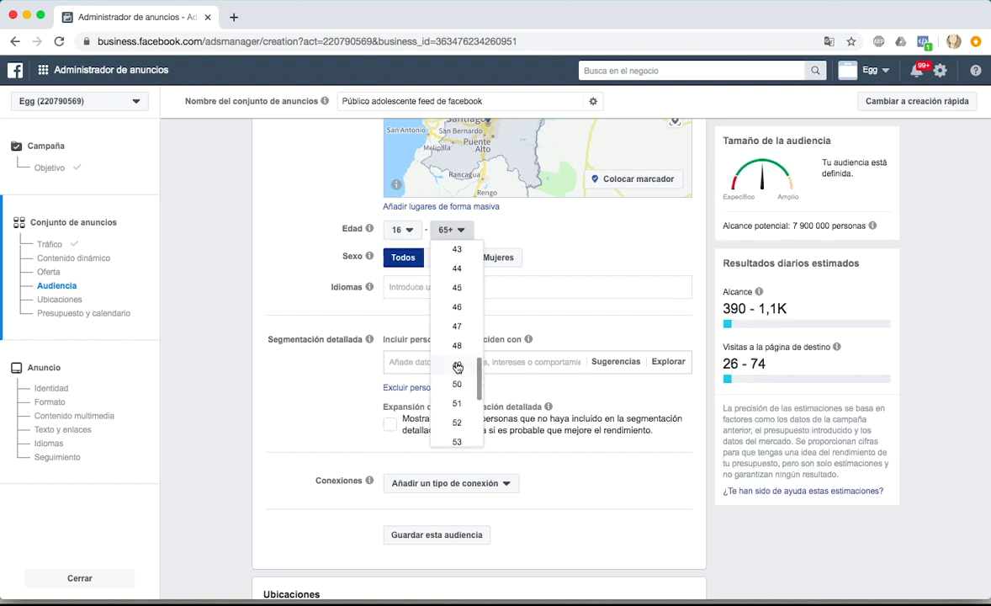
scroll(457, 367, "up", 3)
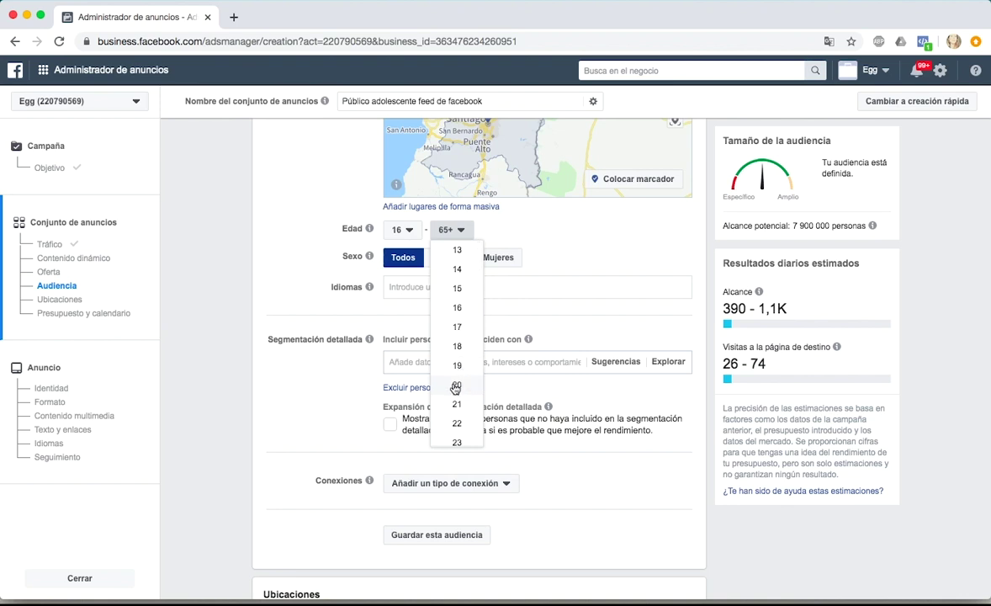
left_click(455, 405)
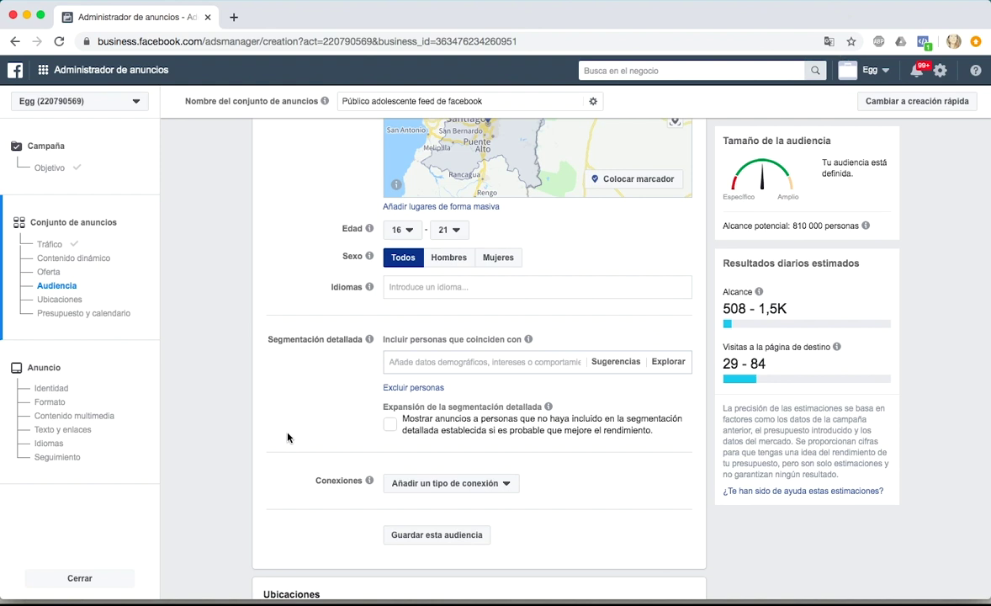
Add the interest "Programación informática" to the detailed targeting and show the suggestions for related interests.
scroll(286, 437, "down", 1)
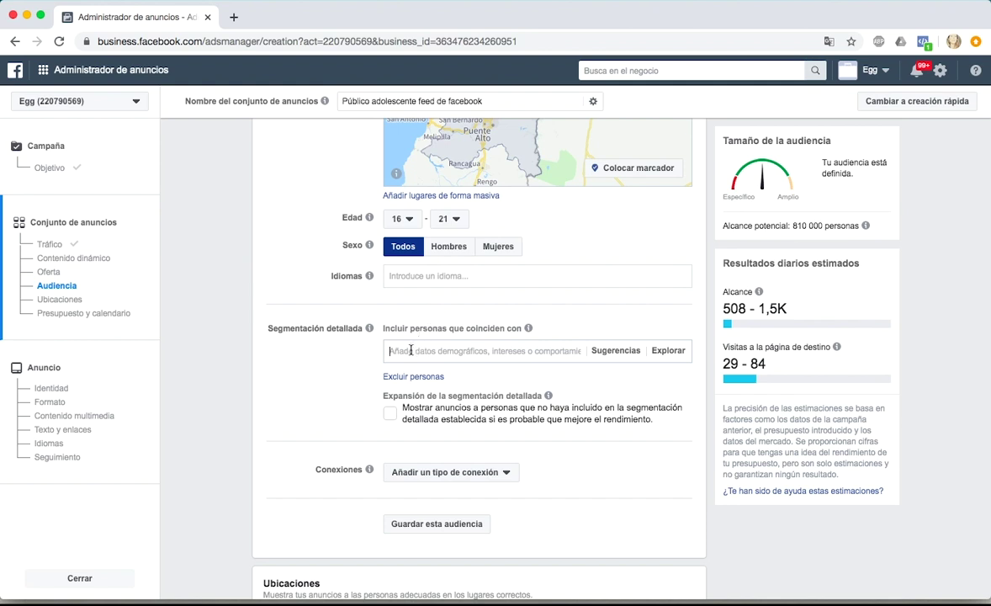
type("programación")
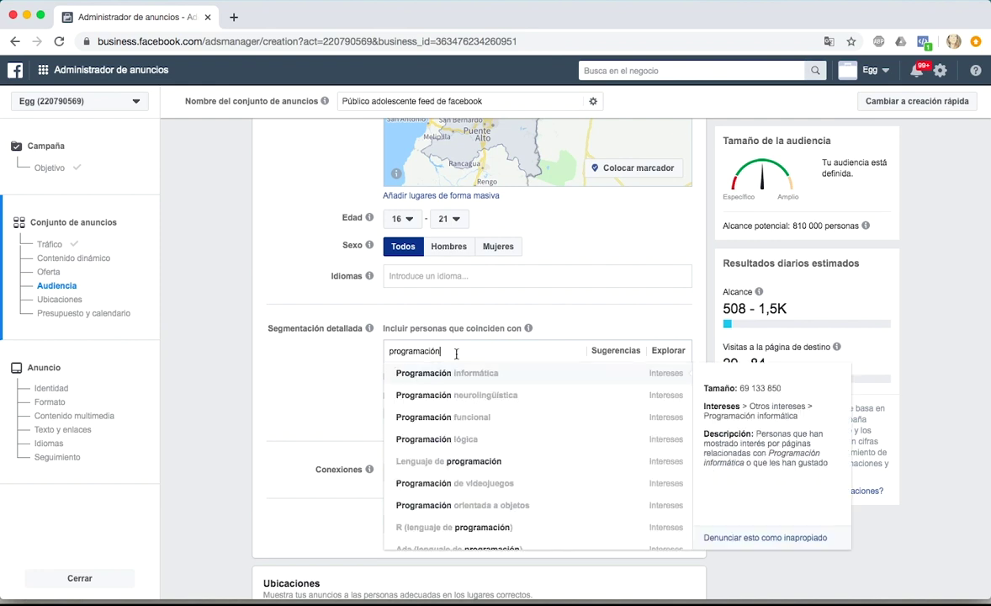
left_click(468, 372)
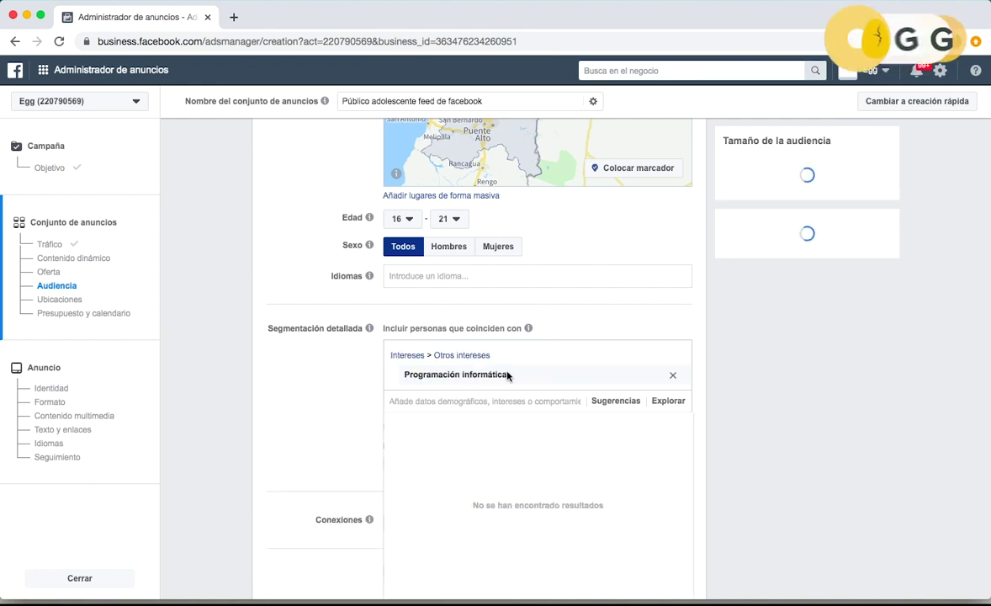
left_click(611, 402)
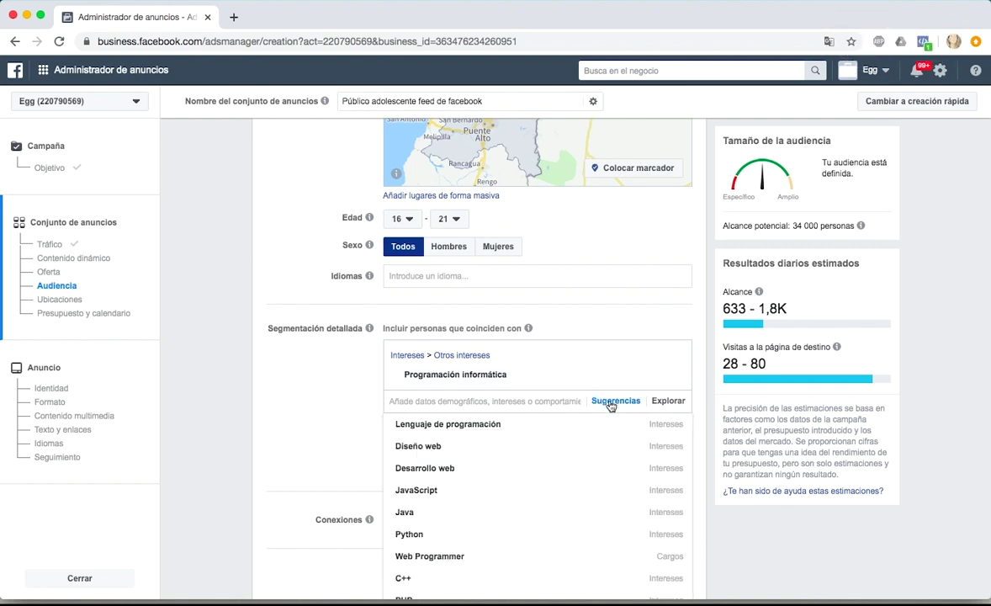
Add the suggested interests Lenguaje de programación, Diseño web, JavaScript, Java, Python and MySQL to the audience's detailed targeting.
scroll(310, 420, "down", 3)
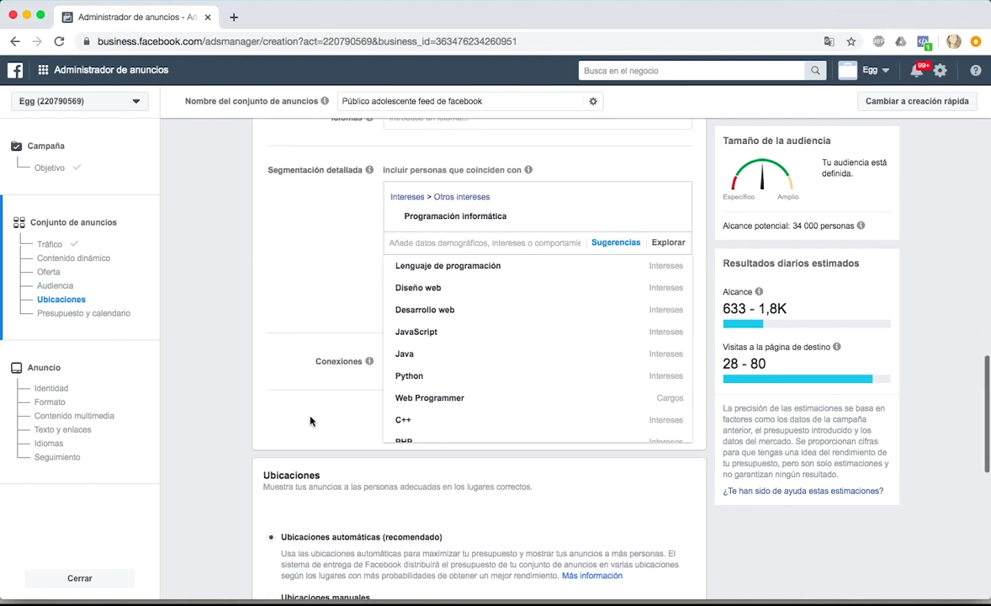
mouse_move(560, 266)
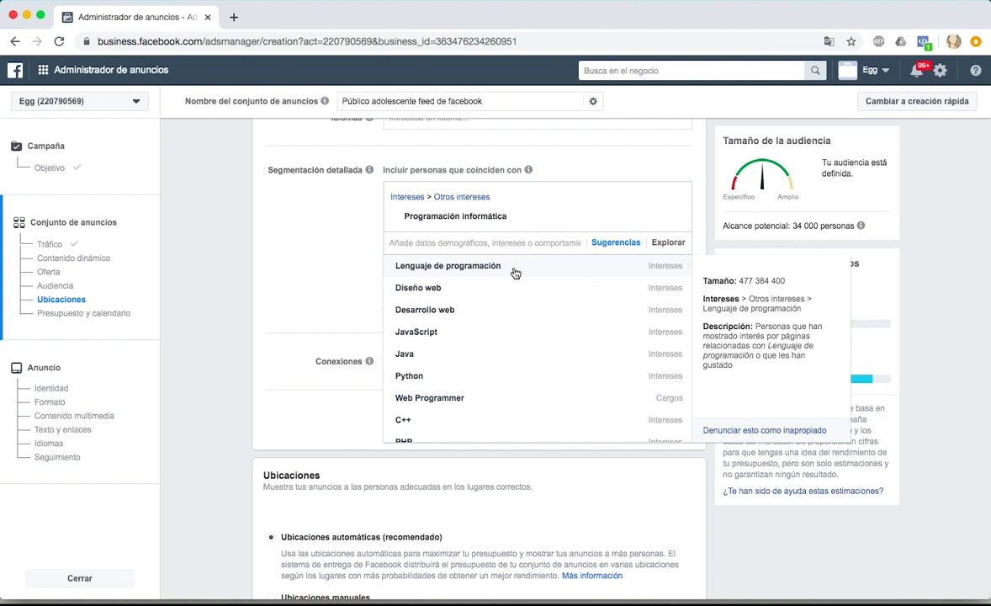
left_click(515, 267)
left_click(468, 288)
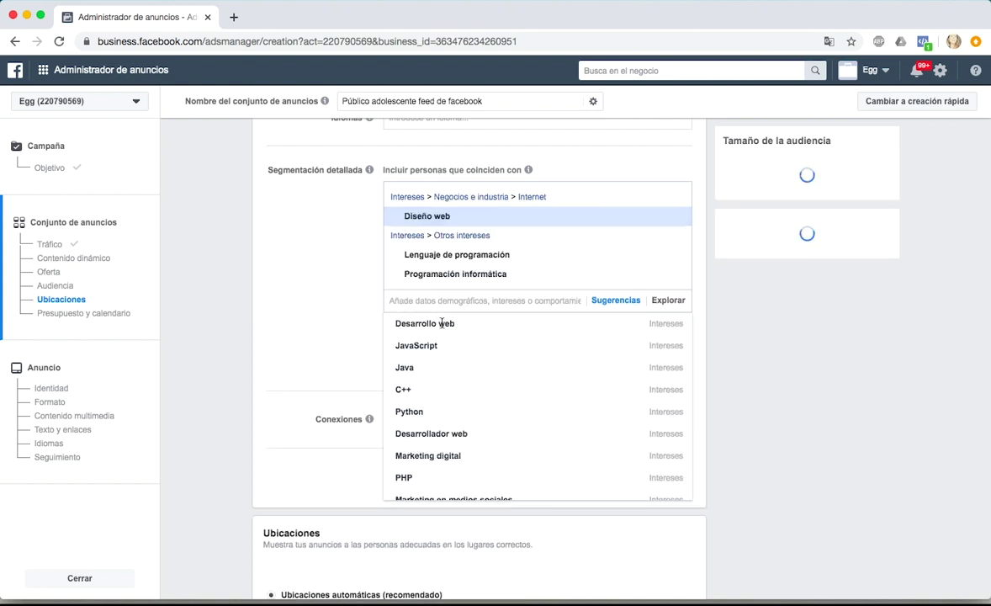
left_click(452, 348)
mouse_move(434, 408)
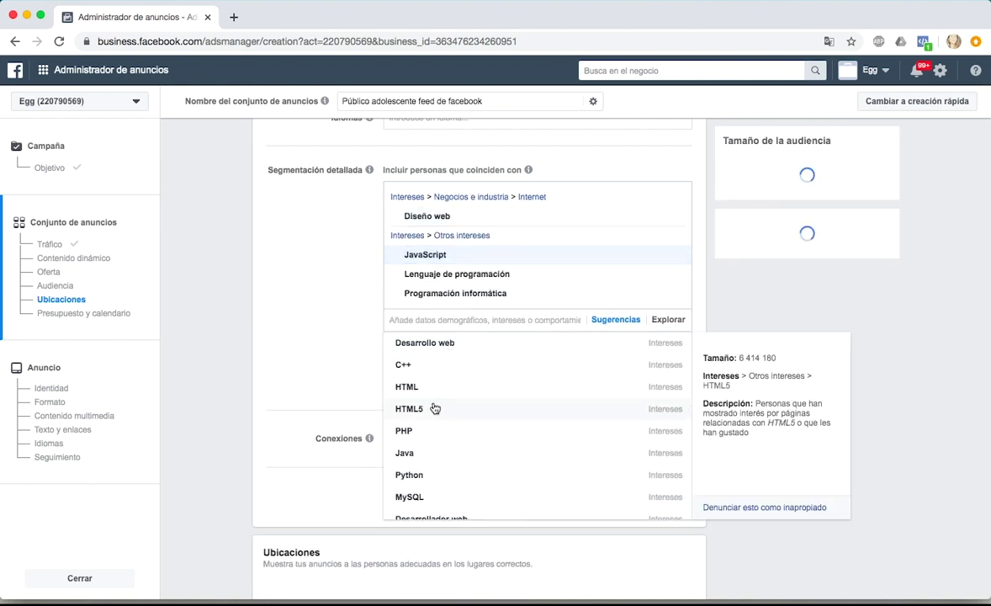
left_click(439, 452)
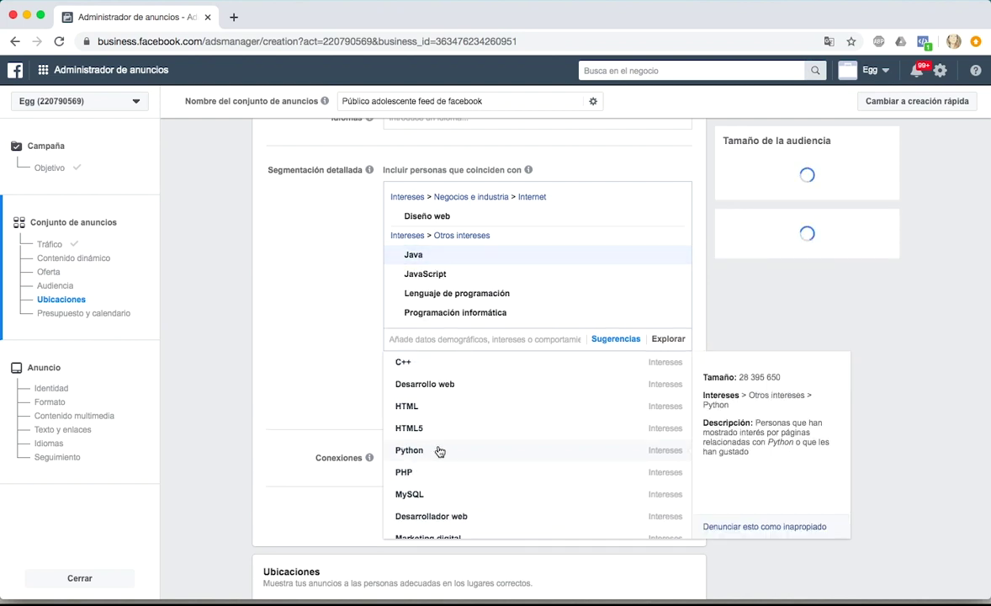
left_click(435, 459)
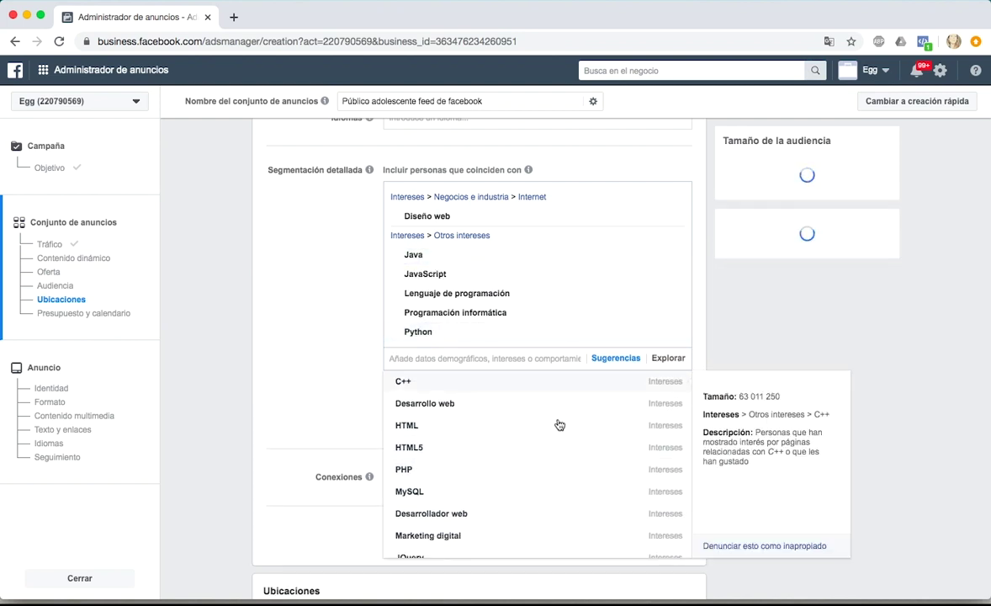
scroll(560, 433, "down", 2)
left_click(434, 441)
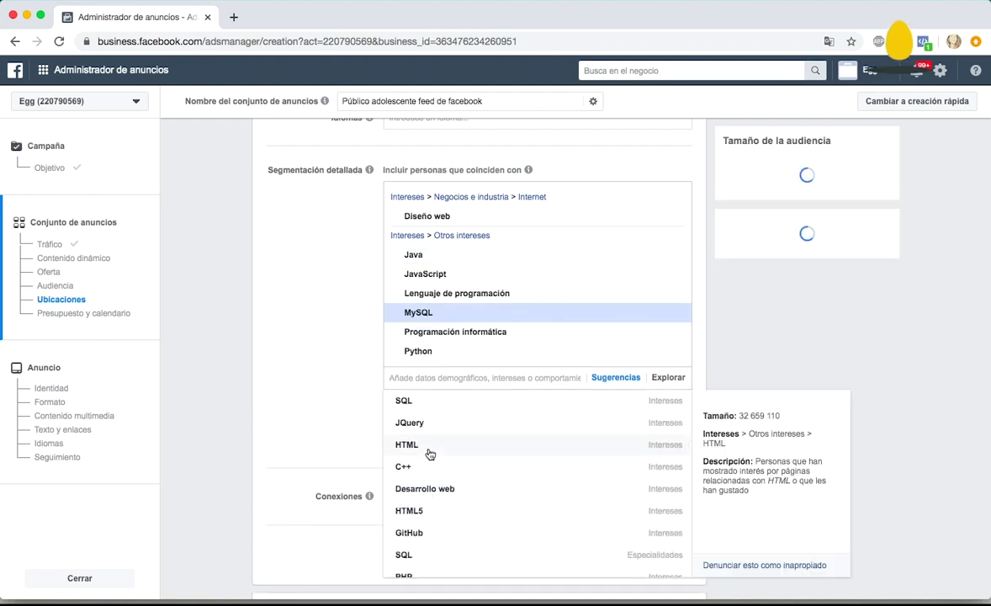
left_click(255, 357)
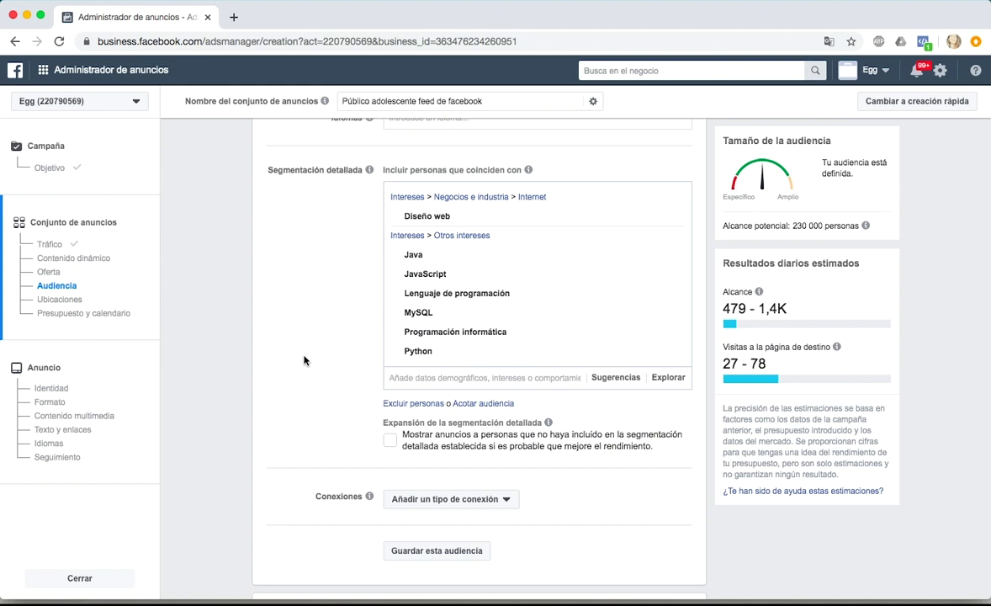
Examine the remaining interest suggestions and the connection types available for the audience.
left_click(615, 385)
scroll(587, 506, "down", 10)
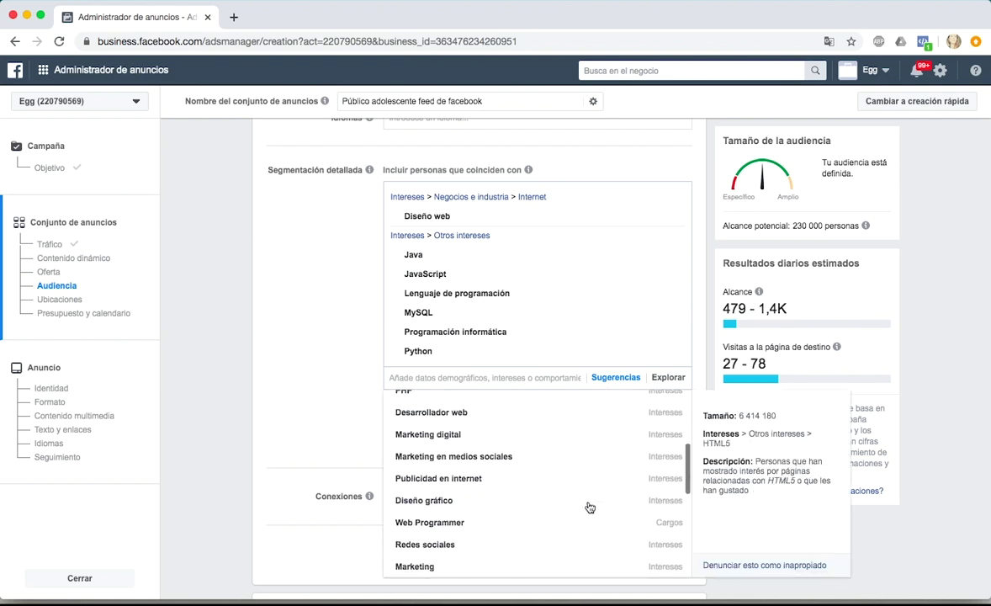
left_click(224, 419)
scroll(223, 419, "down", 3)
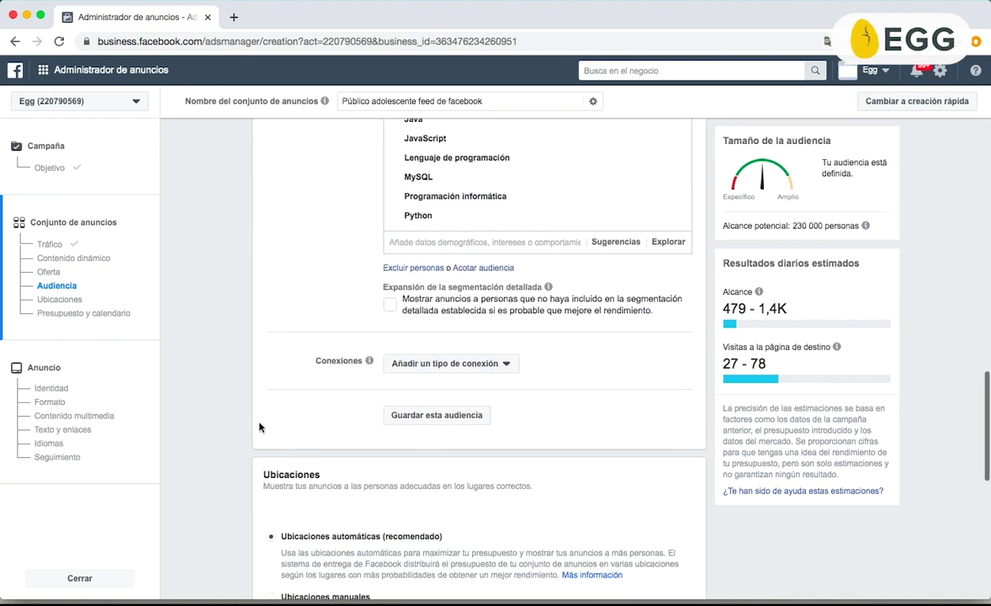
left_click(499, 353)
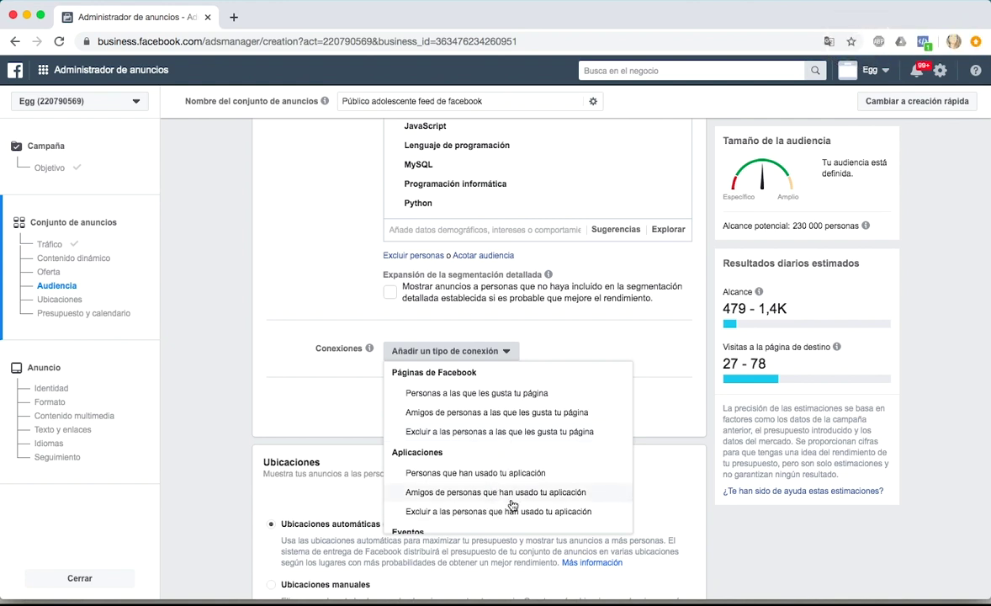
scroll(511, 505, "down", 3)
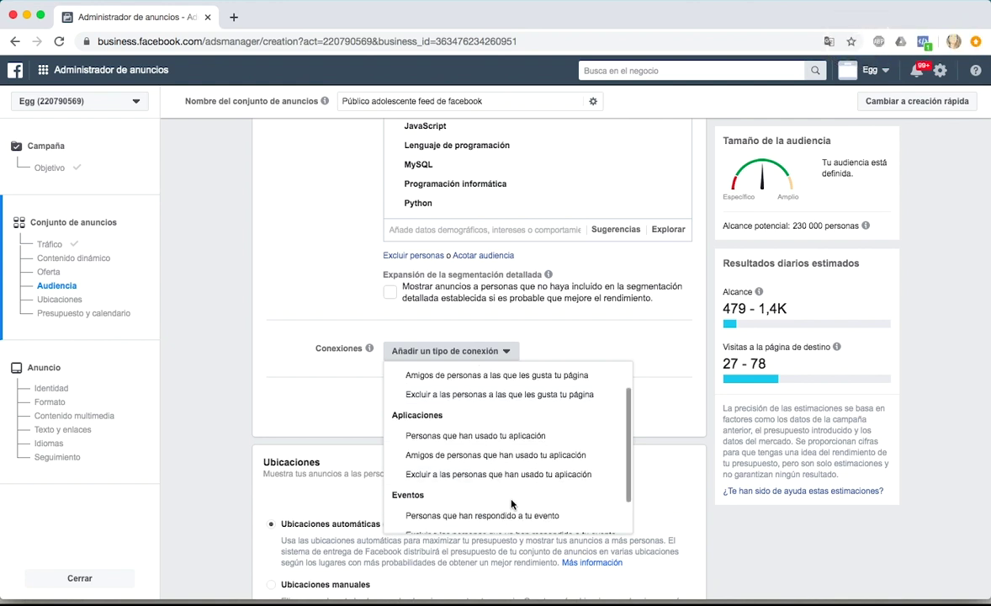
left_click(177, 416)
scroll(257, 412, "down", 1)
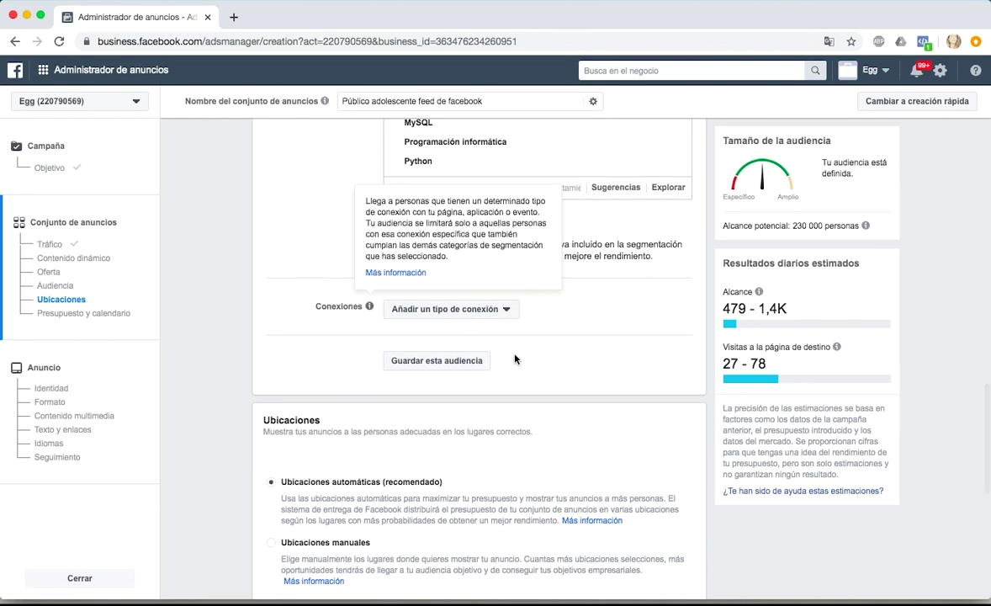
scroll(277, 339, "up", 5)
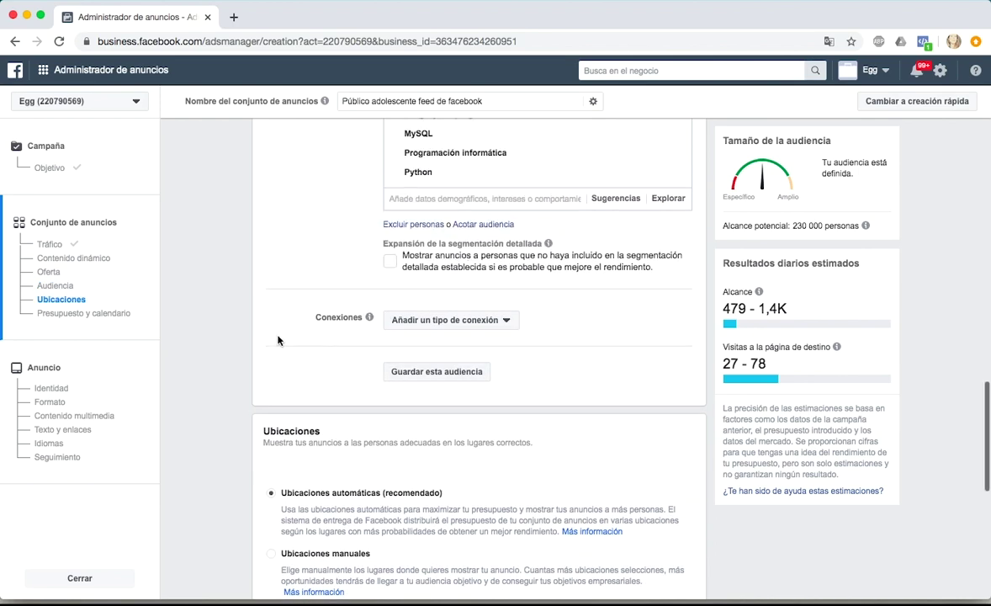
scroll(277, 339, "up", 2)
Switch the ad set's placements to Ubicaciones manuales and review the listed platforms and placements.
scroll(278, 339, "down", 9)
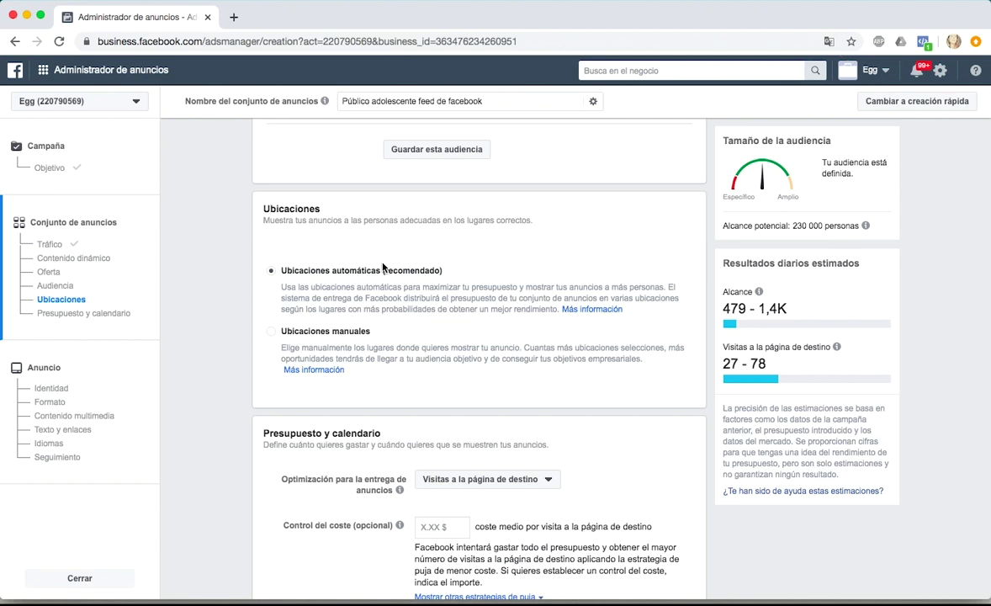
left_click(272, 339)
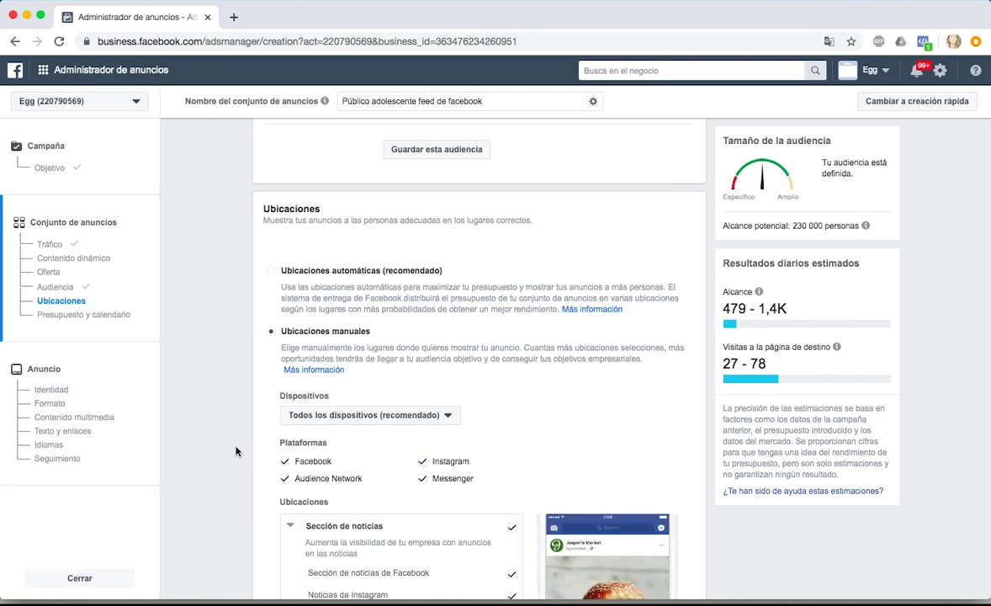
scroll(236, 471, "down", 4)
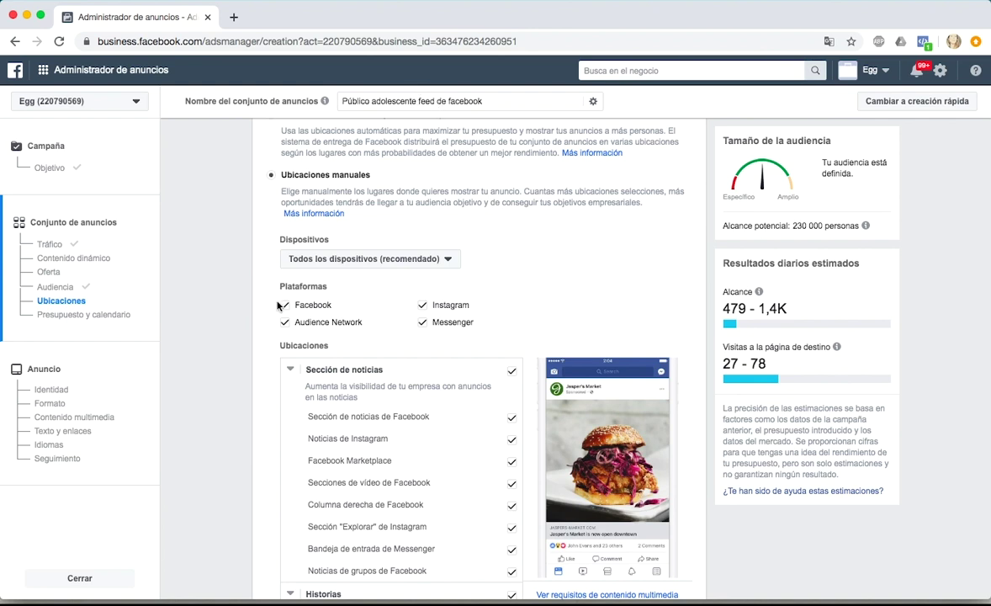
scroll(262, 505, "down", 4)
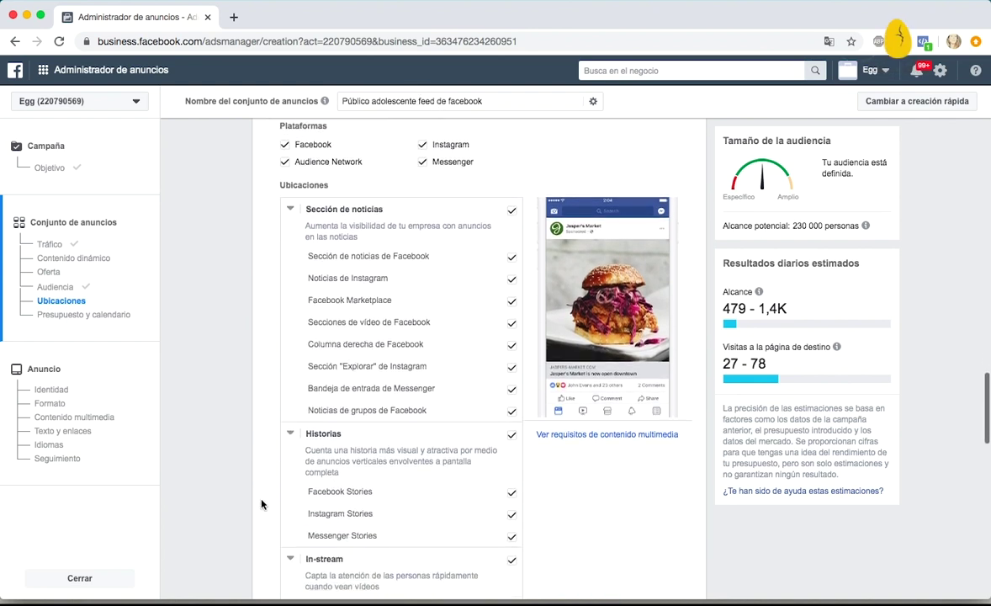
scroll(507, 215, "down", 1)
Exclude Noticias de Instagram, all Historias placements and Sección "Explorar" de Instagram from the manual placements.
mouse_move(506, 215)
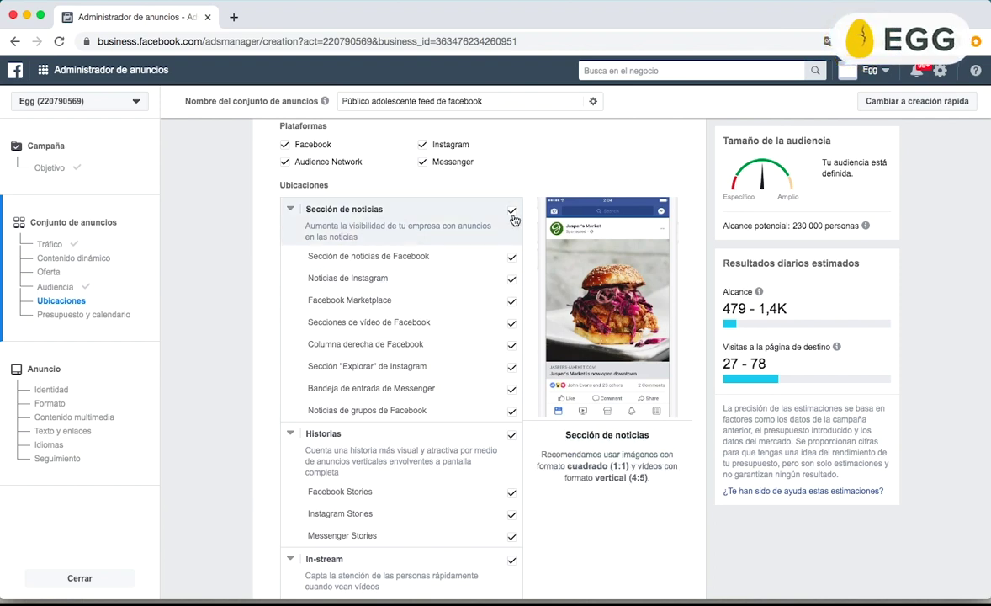
left_click(512, 283)
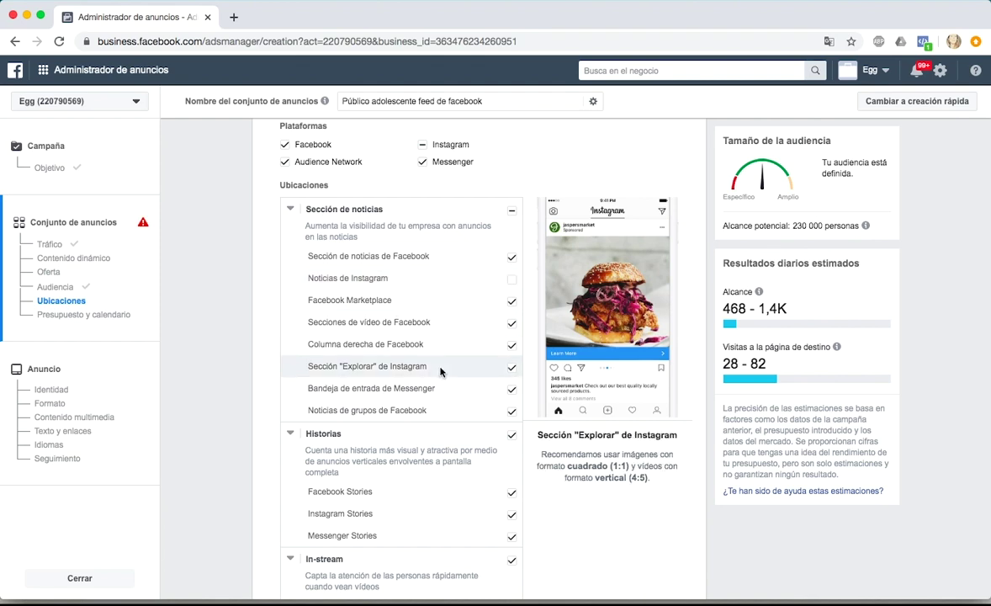
left_click(512, 438)
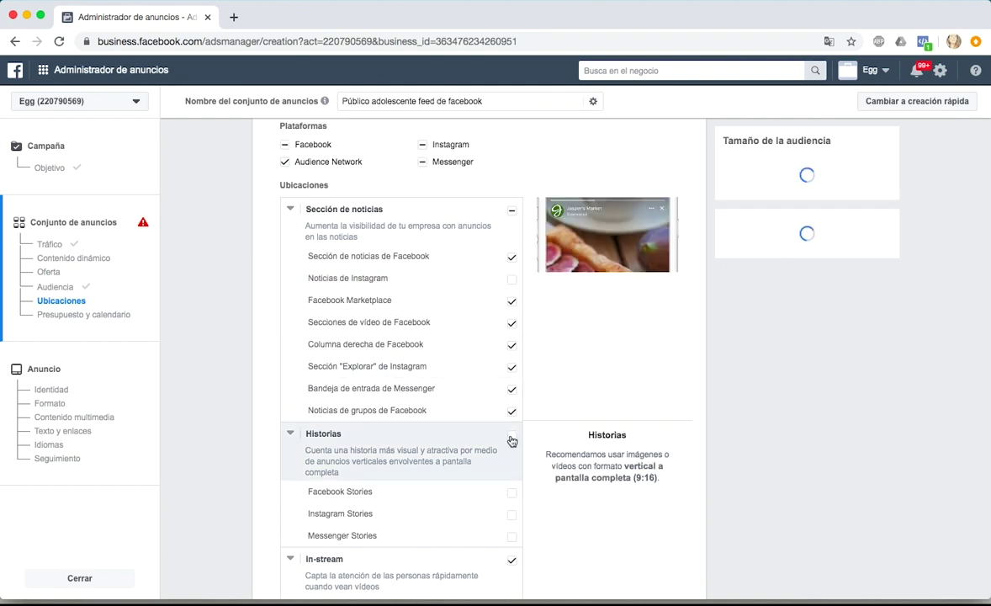
scroll(510, 354, "down", 3)
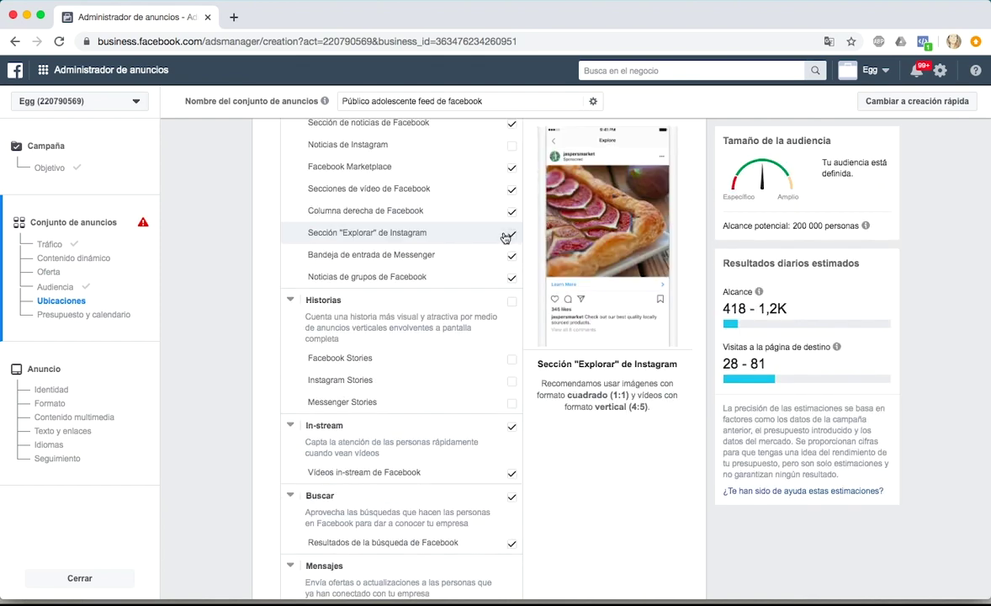
left_click(511, 237)
scroll(248, 400, "up", 1)
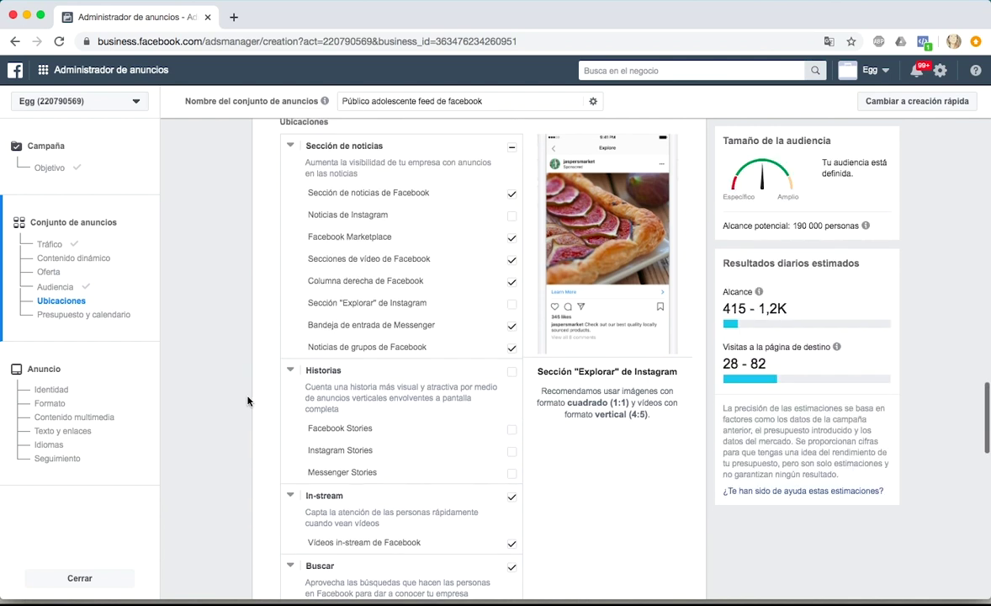
scroll(247, 401, "up", 1)
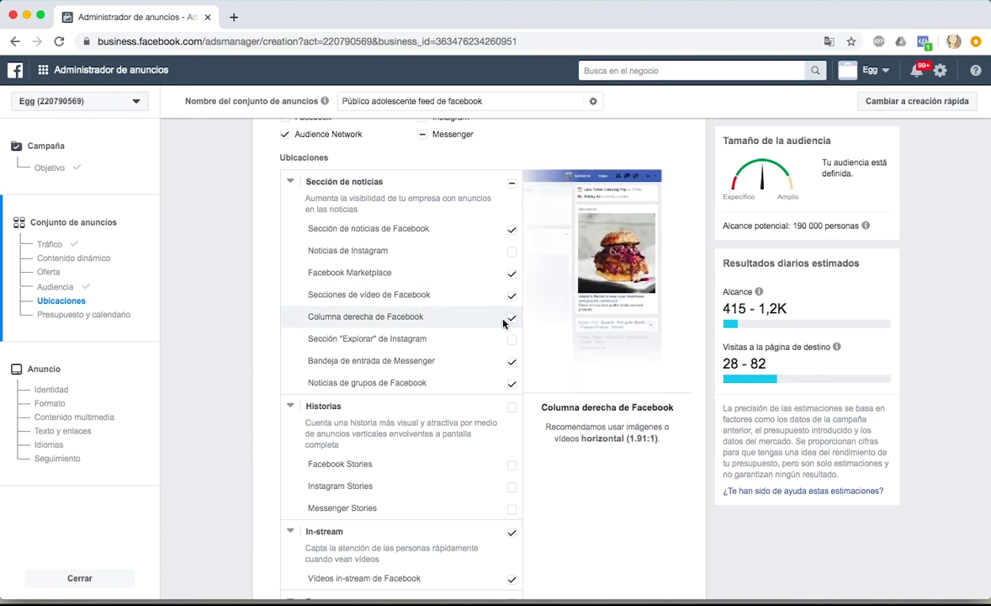
Check the delivery optimization options available for the ad set's budget and schedule.
scroll(226, 410, "down", 4)
scroll(227, 410, "down", 5)
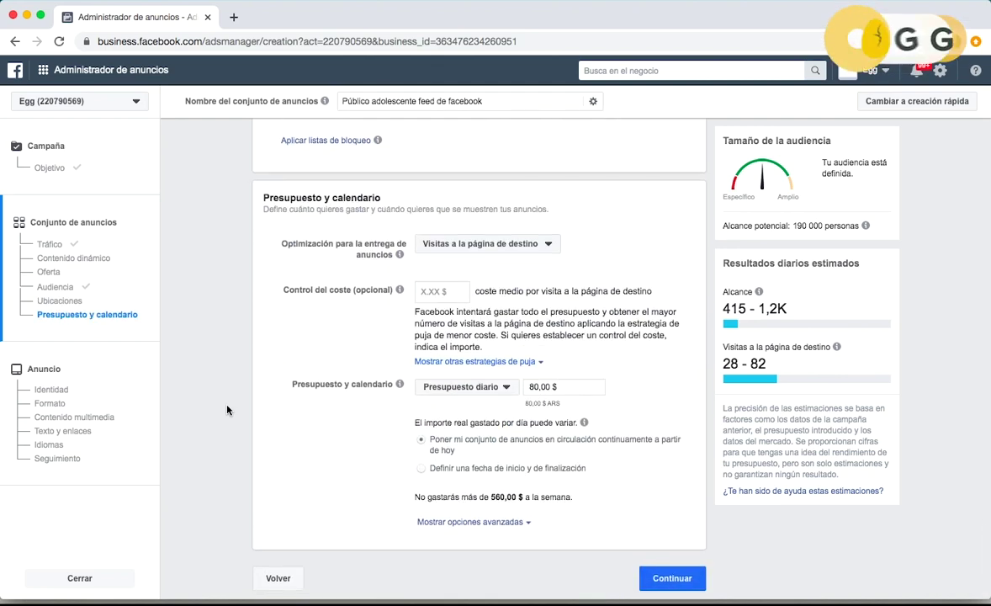
left_click(505, 249)
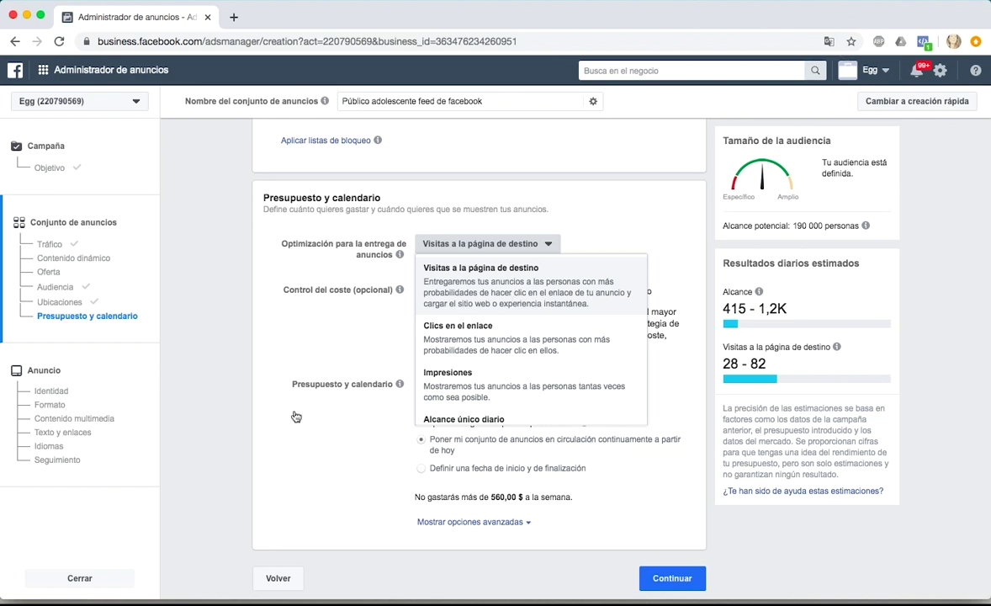
left_click(267, 449)
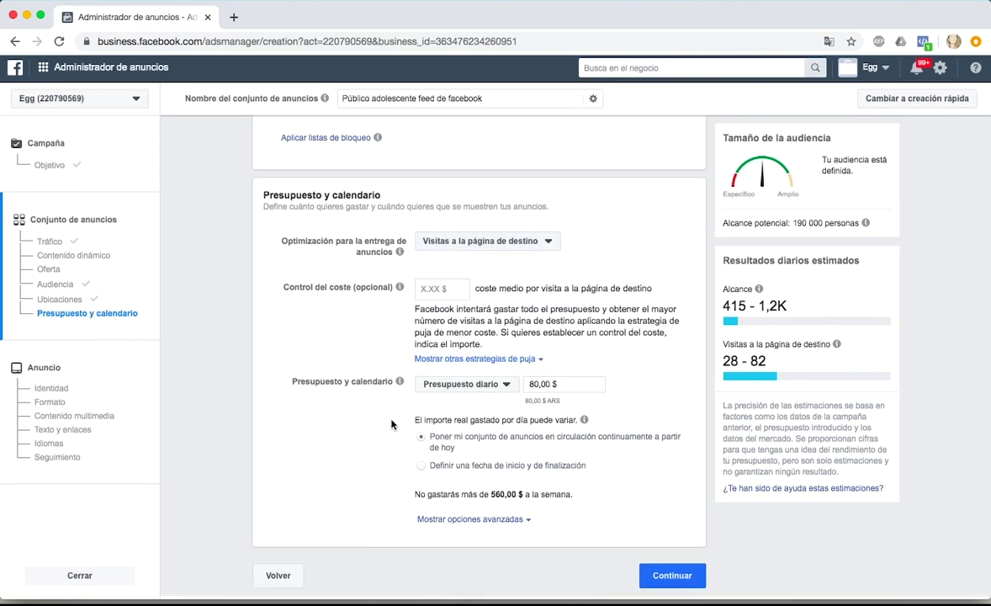
Change the ad set's budget type to Presupuesto total and set the end date to 15/6/2020.
left_click(497, 390)
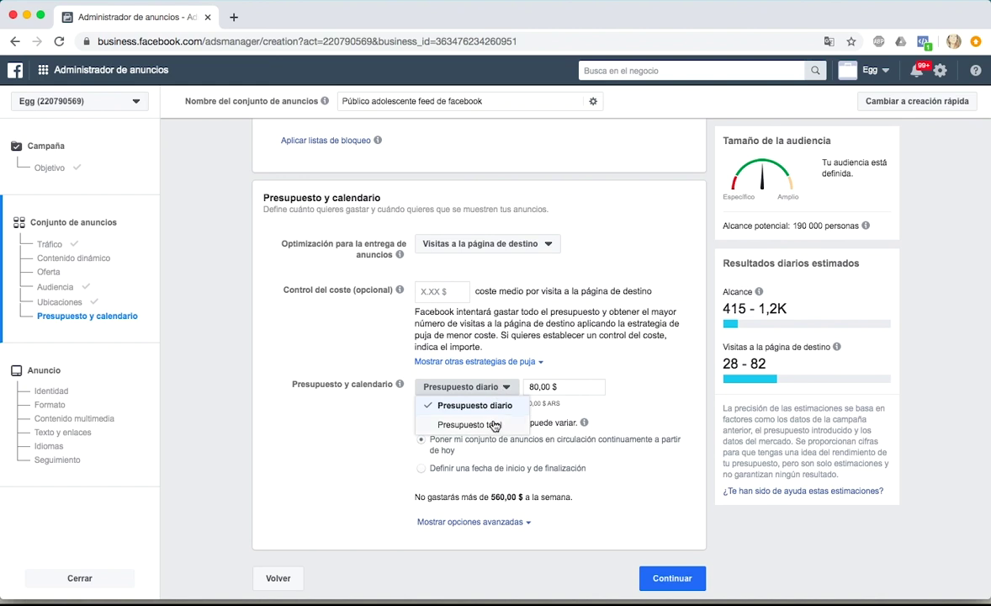
left_click(461, 421)
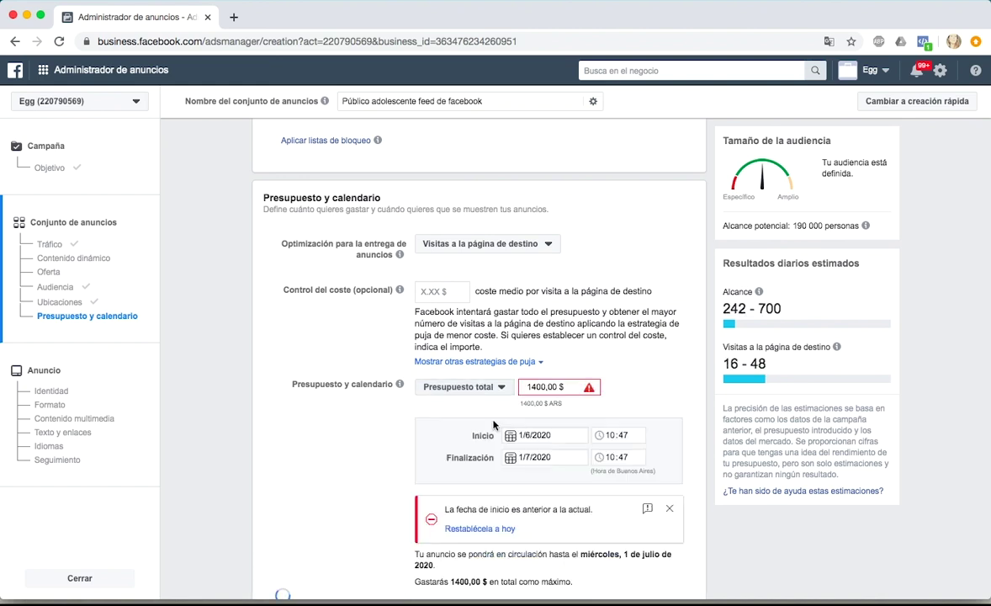
left_click(669, 509)
left_click(573, 456)
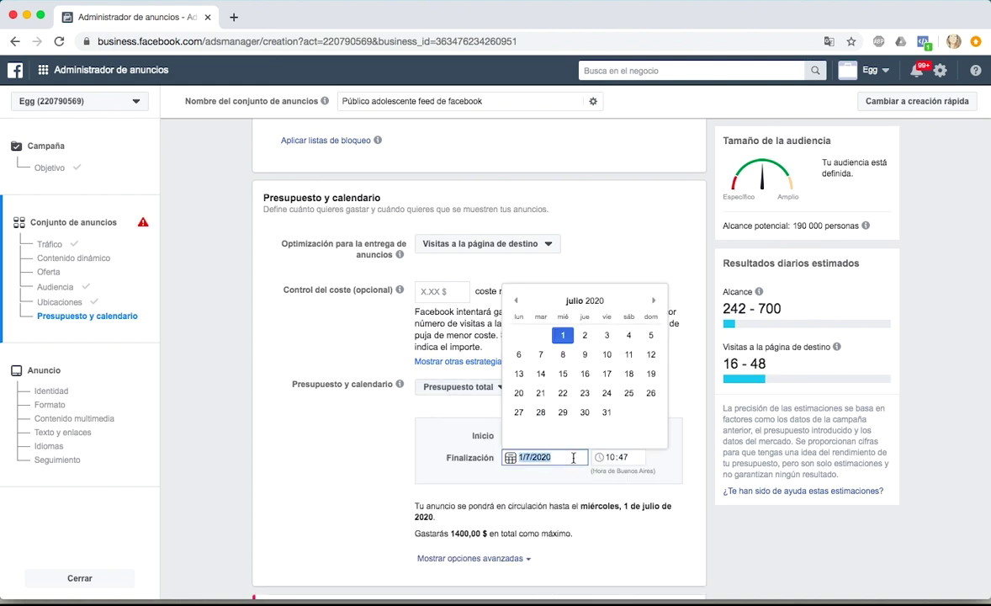
left_click(516, 301)
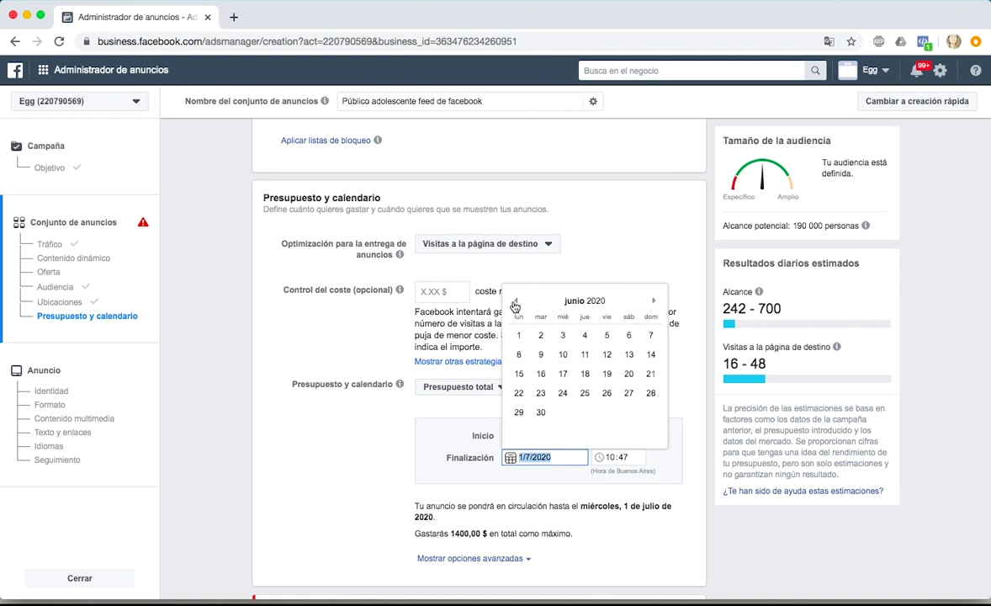
left_click(517, 375)
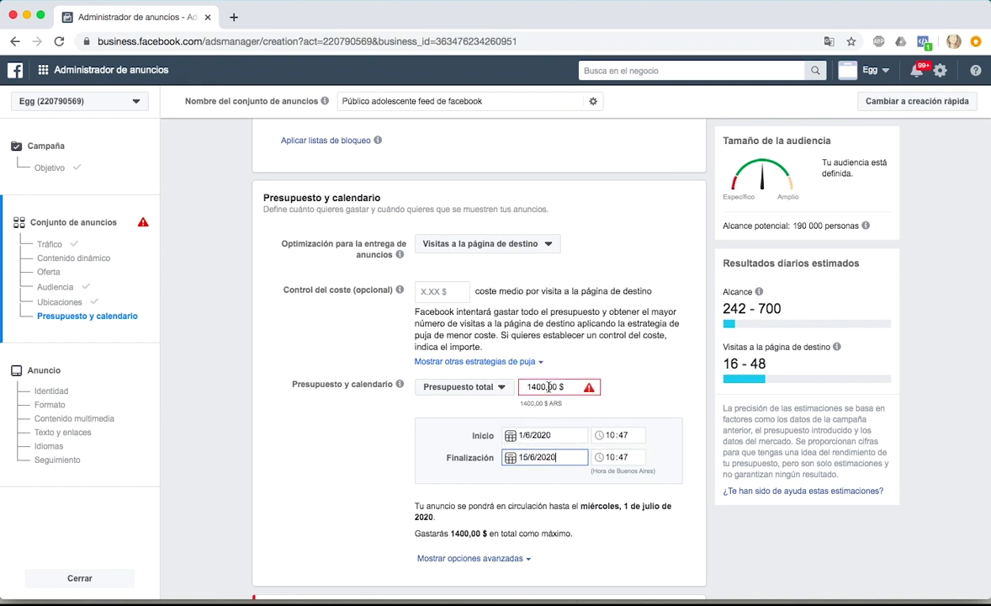
Set the ad set's total budget to 5000 $.
left_click_drag(548, 386, 510, 389)
type("5000")
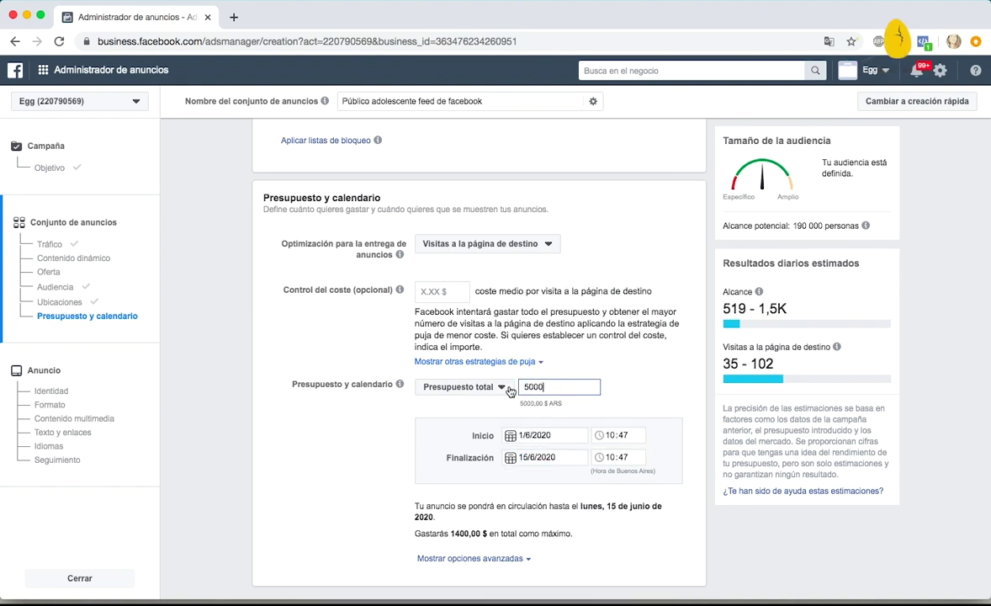
left_click(354, 436)
scroll(353, 436, "down", 2)
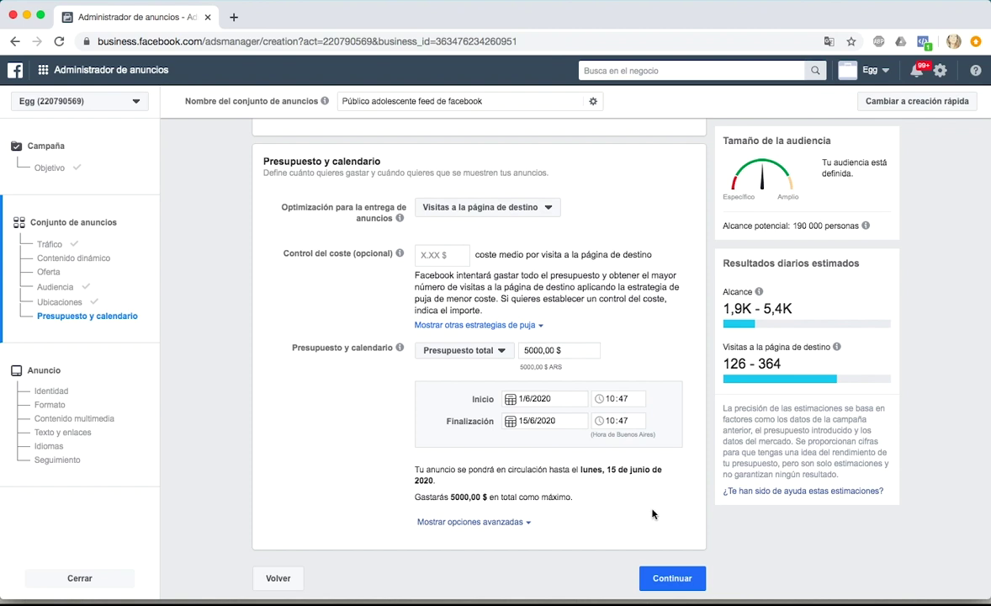
scroll(651, 450, "up", 15)
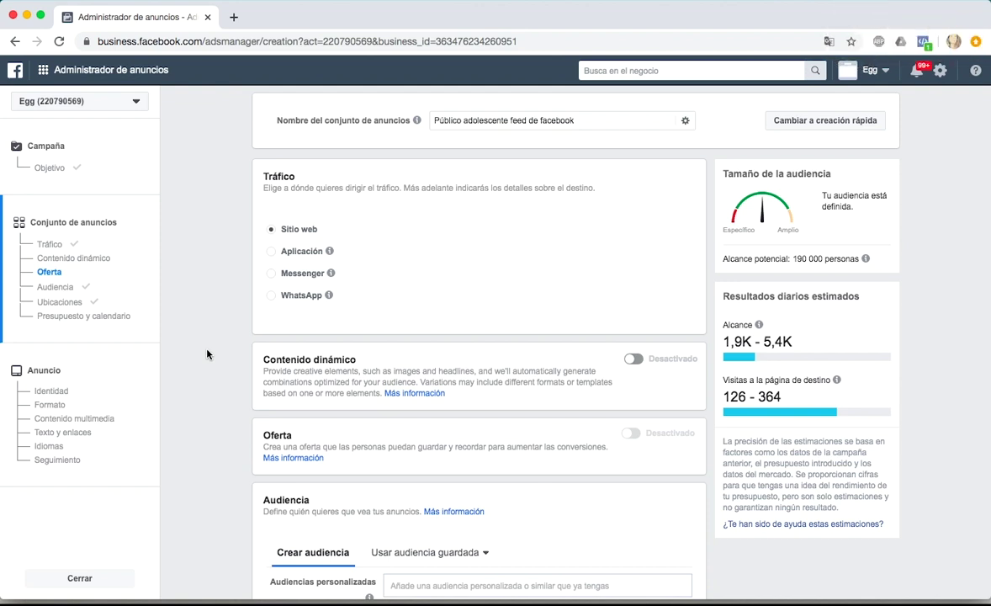
Review the ad set's traffic, audience, placements, budget and schedule settings from start to end.
scroll(211, 370, "down", 4)
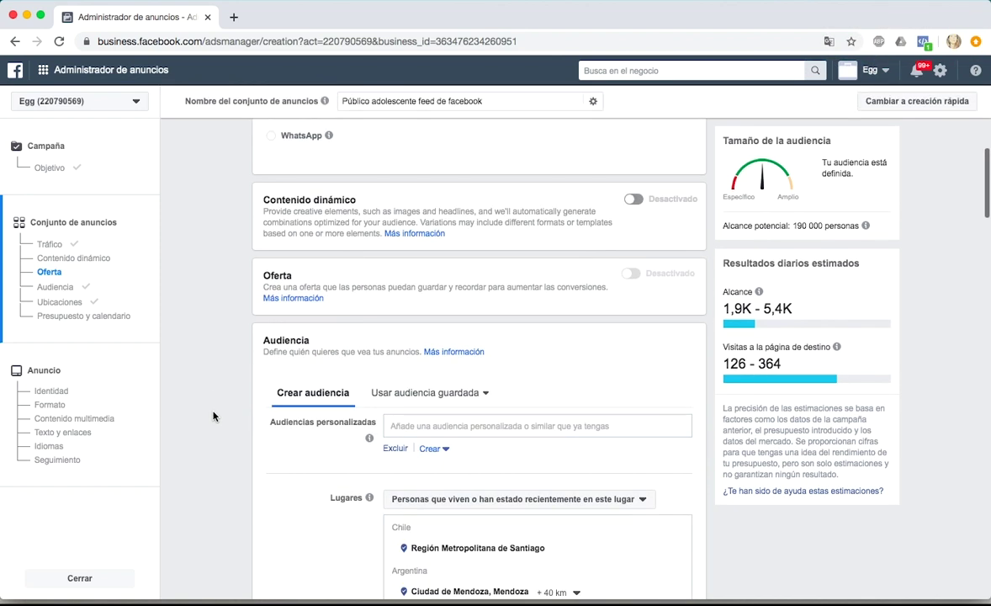
scroll(263, 433, "down", 4)
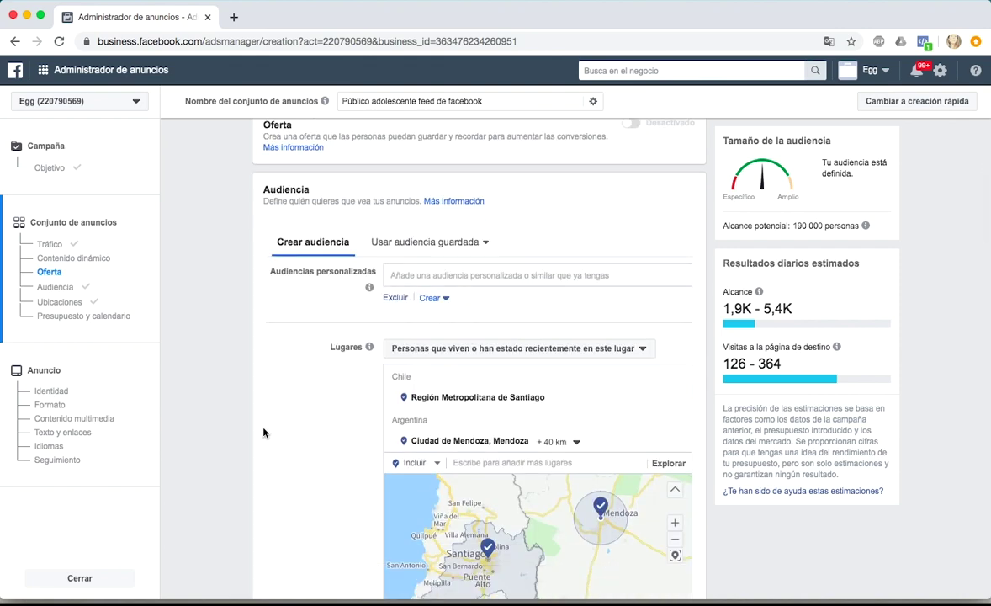
scroll(263, 446, "down", 12)
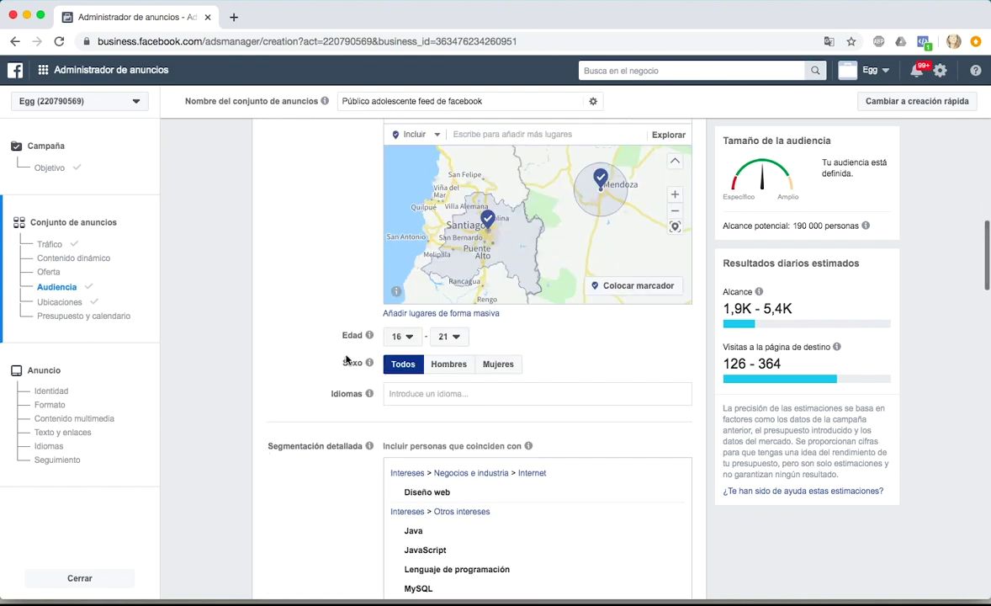
scroll(257, 424, "down", 1)
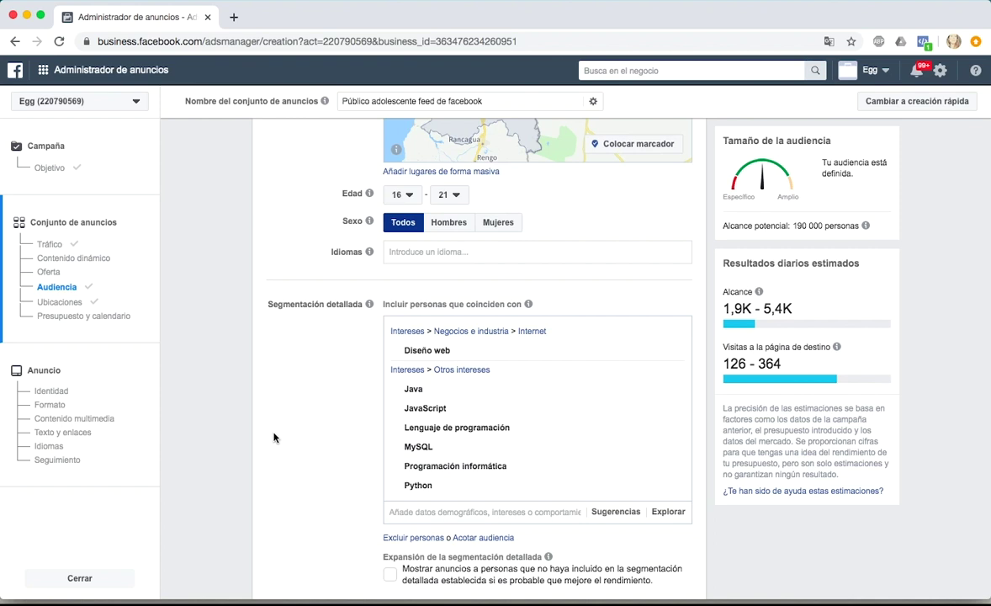
scroll(274, 437, "down", 17)
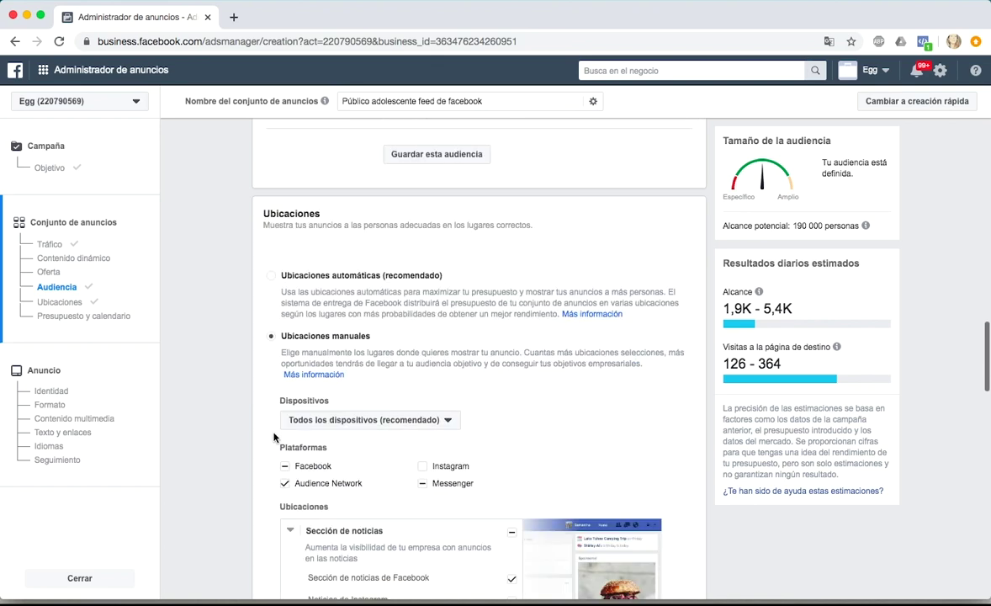
scroll(253, 318, "down", 4)
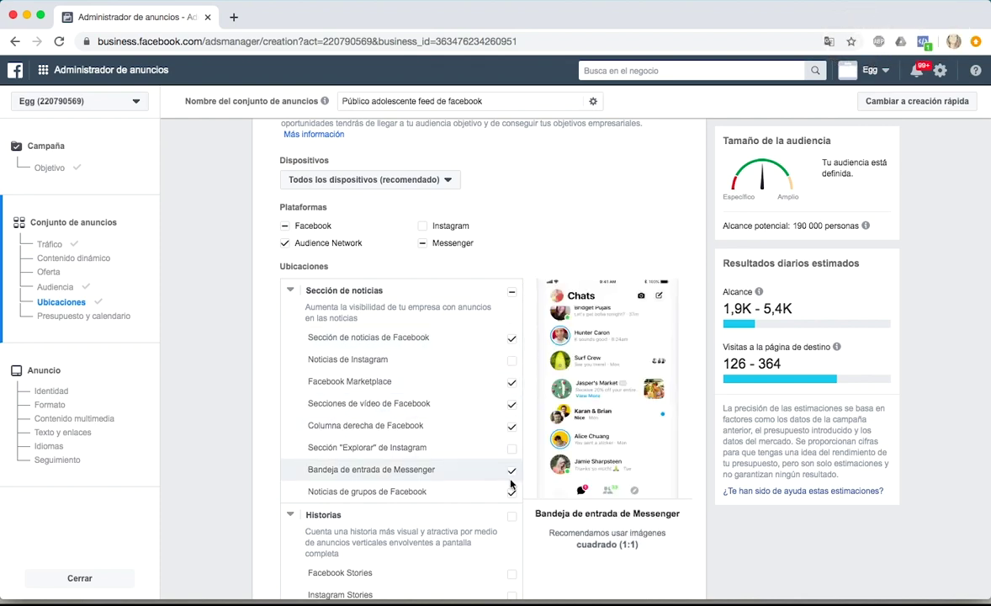
scroll(226, 496, "down", 10)
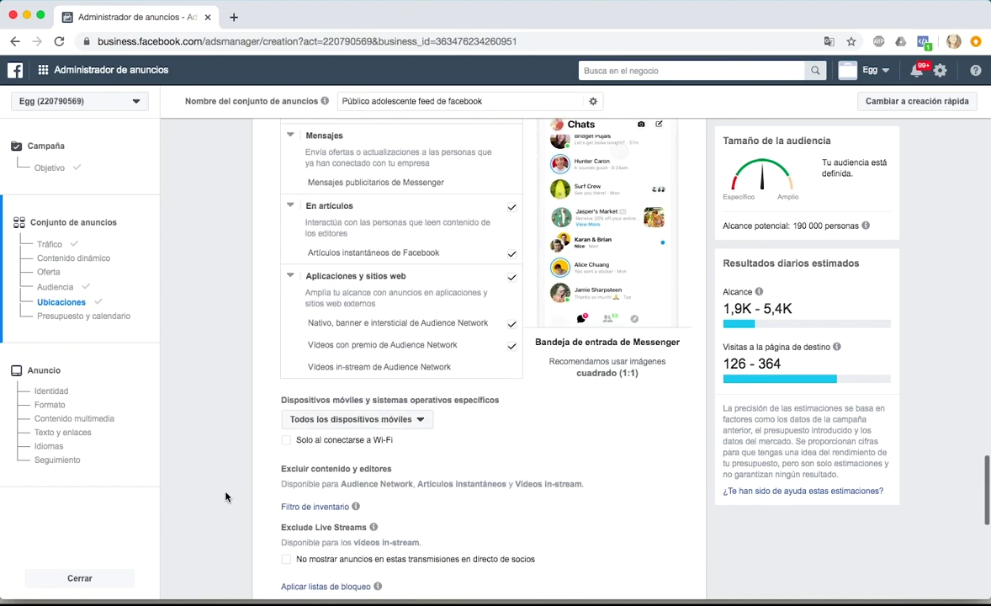
scroll(226, 495, "down", 6)
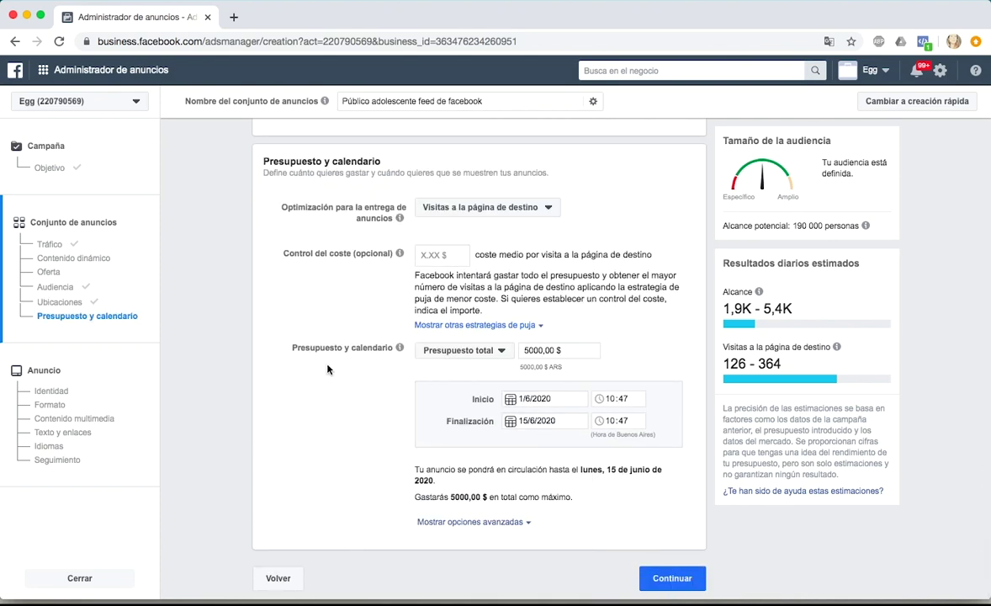